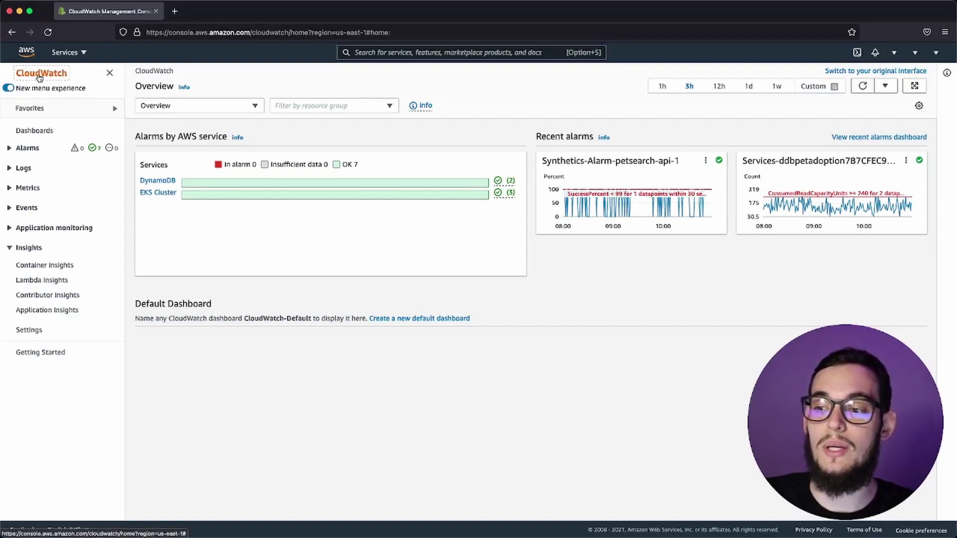
# Step: Open Container Insights and sort the resource list by type and finally by name, in descending order
pyautogui.click(35, 270)
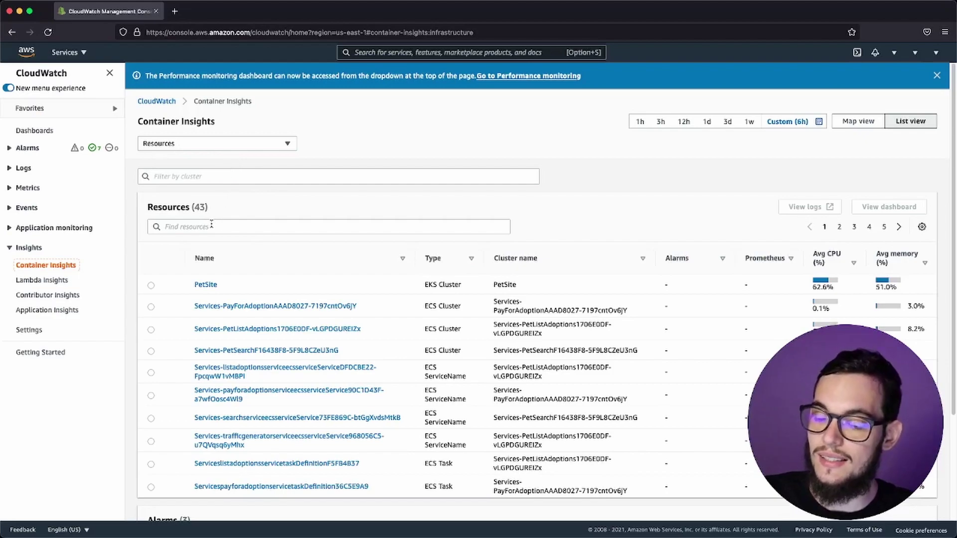
pyautogui.scroll(-2, 263, 279)
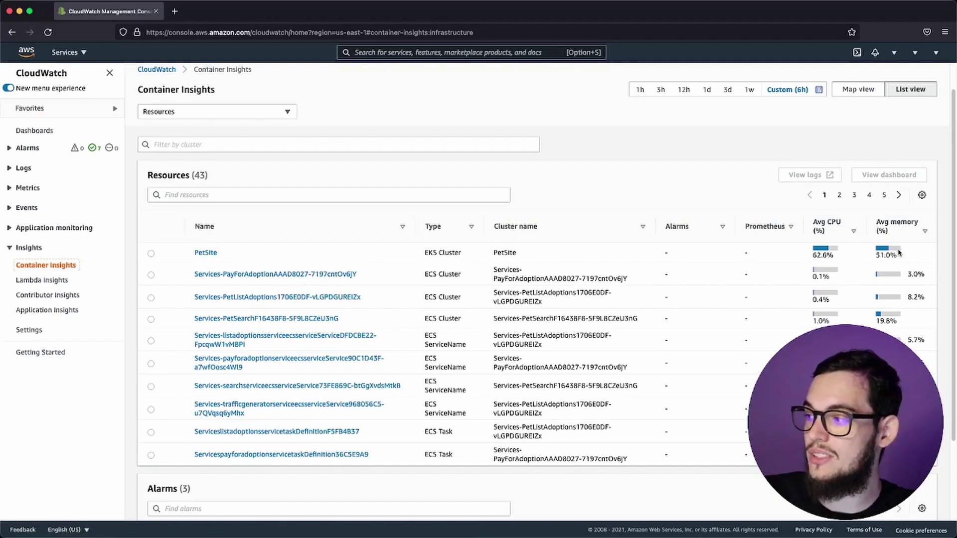
pyautogui.click(432, 227)
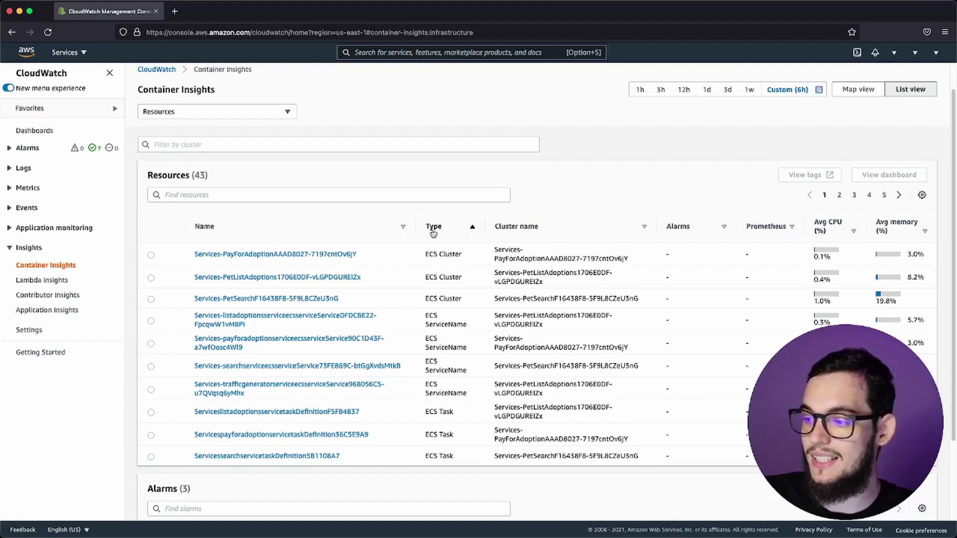
pyautogui.click(432, 231)
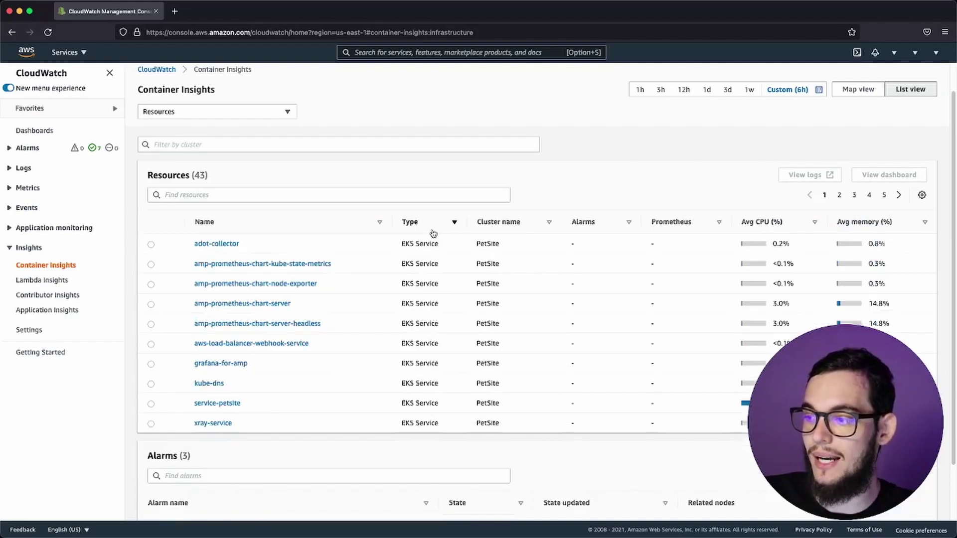
pyautogui.click(210, 222)
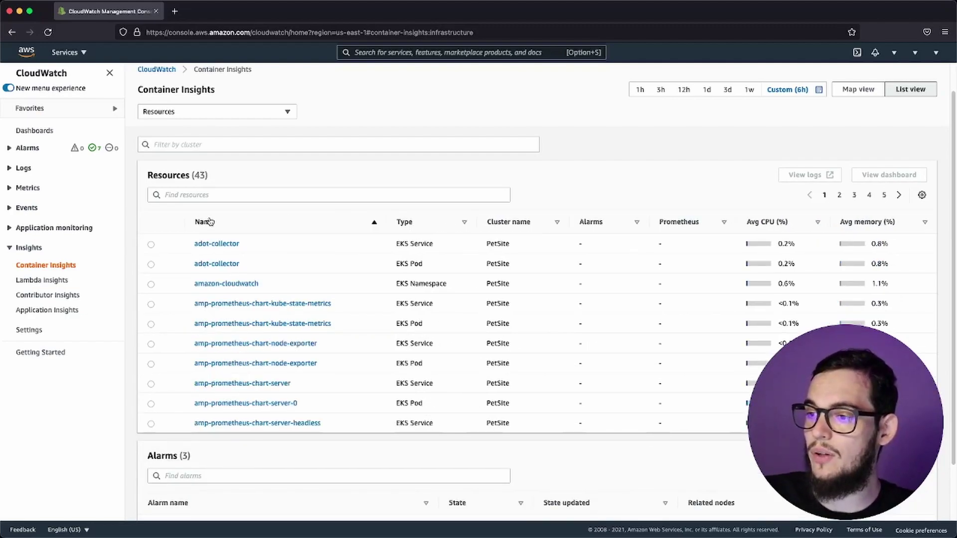
pyautogui.click(210, 222)
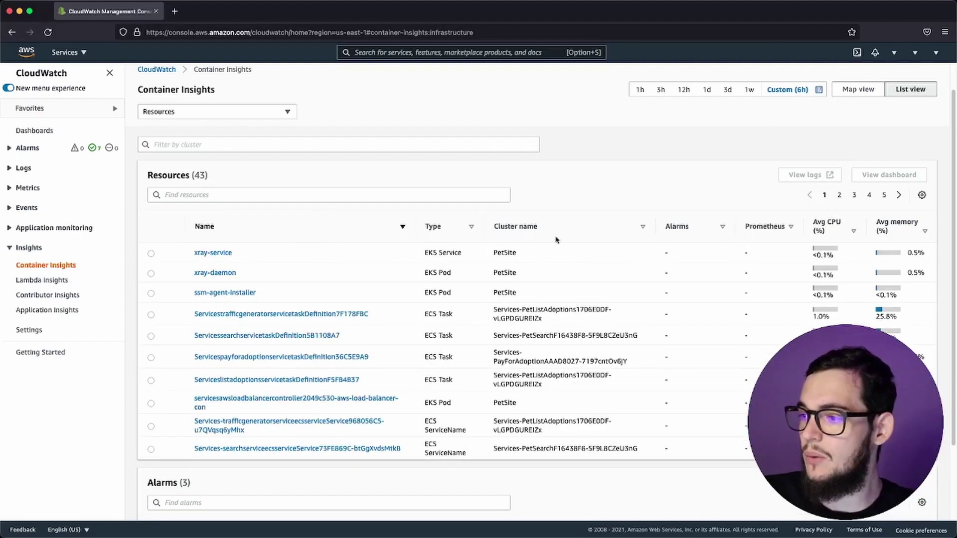
# Step: Examine the Alarms list below the container resources, including alarm states and related nodes
pyautogui.scroll(-3, 566, 388)
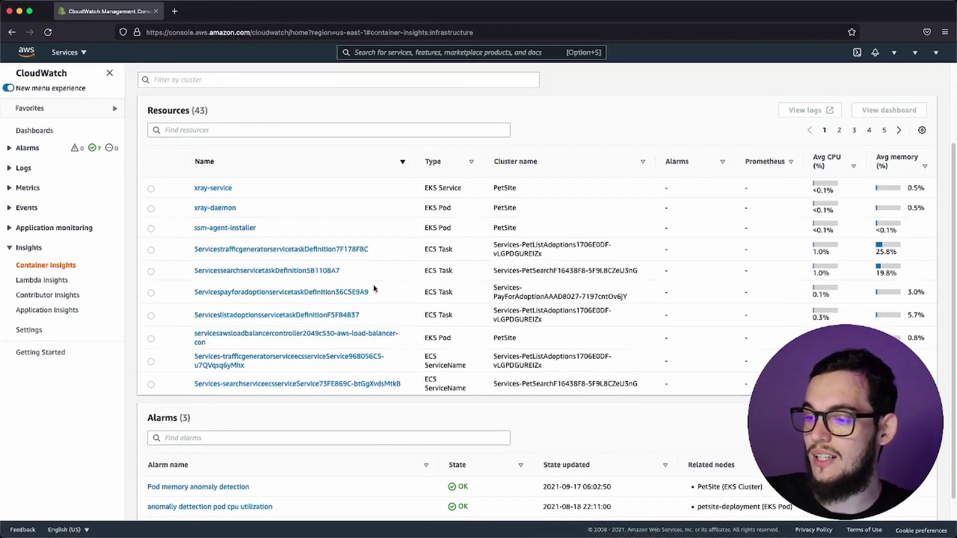
pyautogui.scroll(-1, 359, 304)
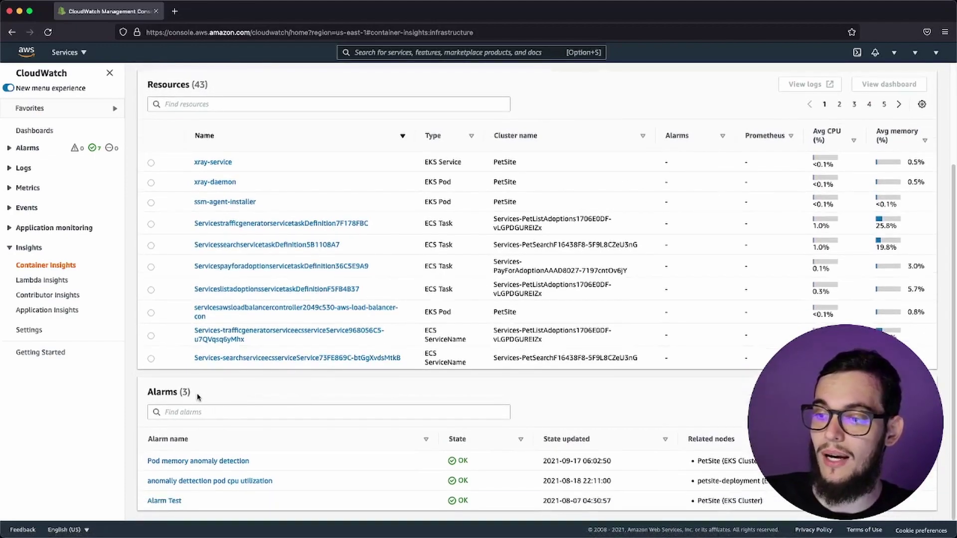
pyautogui.moveTo(199, 397); pyautogui.dragTo(134, 390)
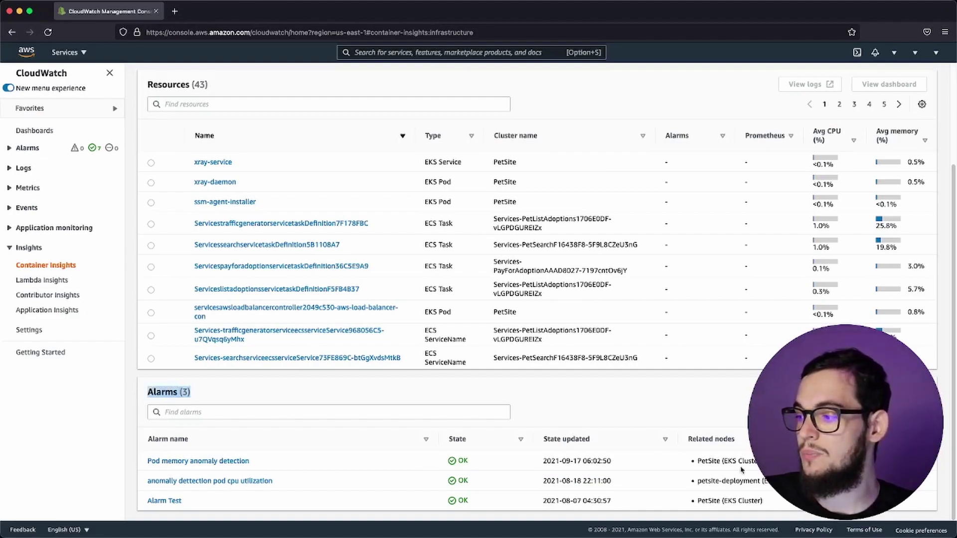
pyautogui.moveTo(757, 461); pyautogui.dragTo(693, 460)
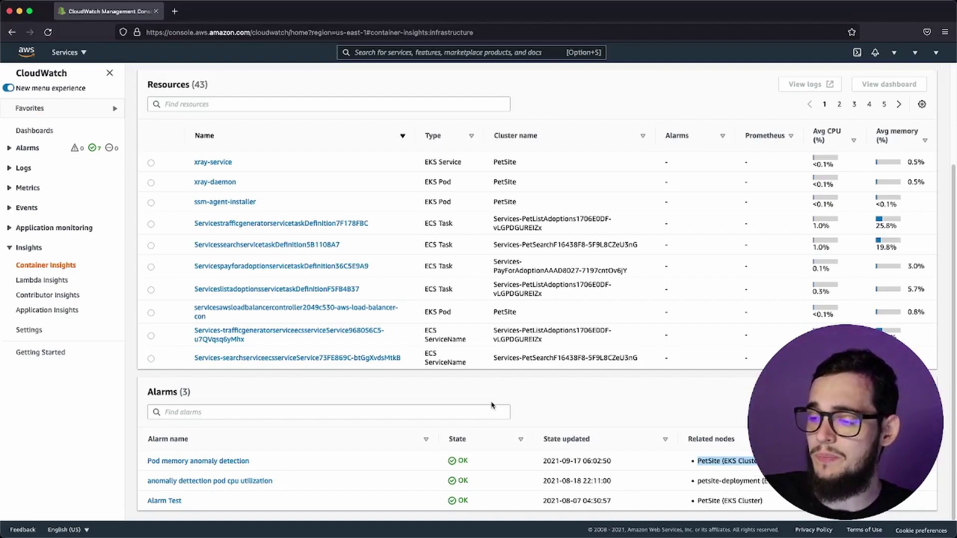
pyautogui.scroll(3, 474, 393)
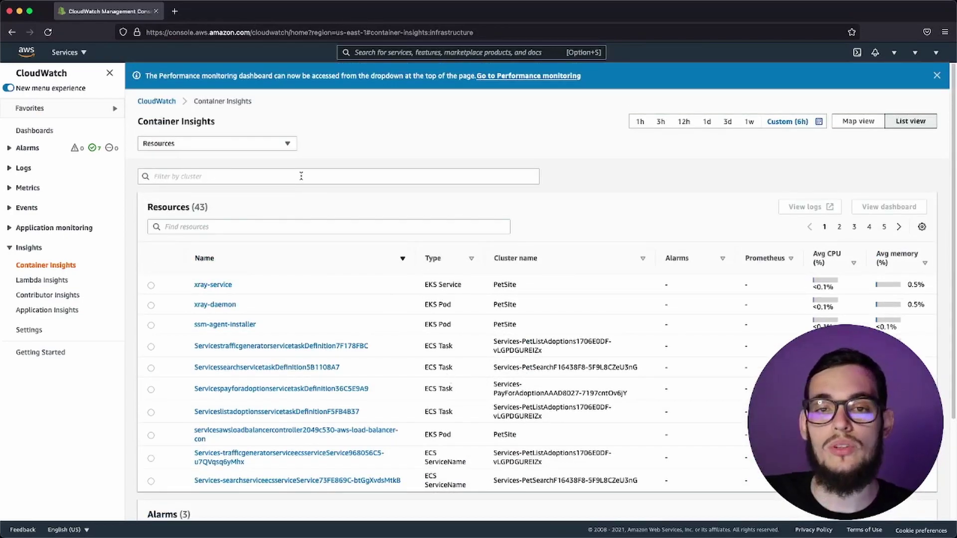
pyautogui.scroll(-3, 301, 218)
pyautogui.scroll(2, 817, 190)
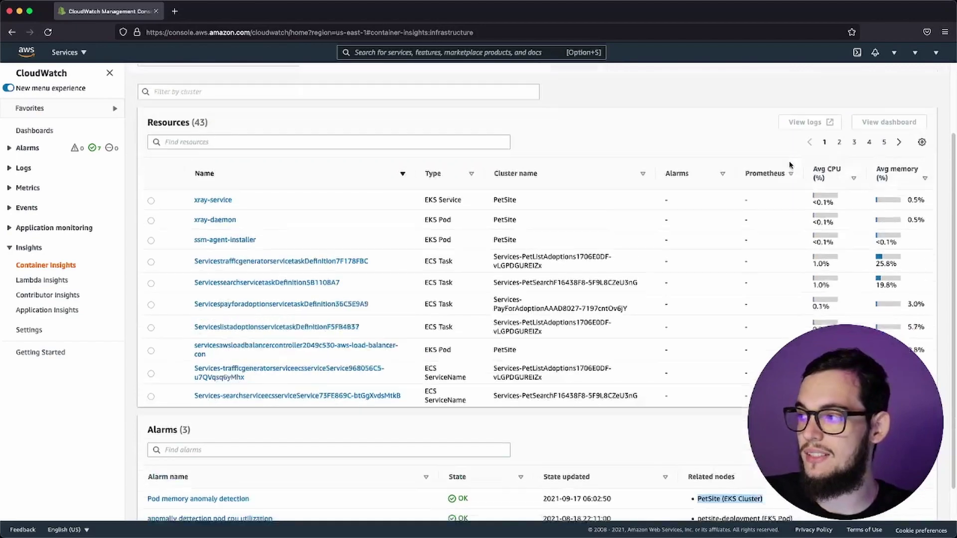
pyautogui.scroll(2, 319, 165)
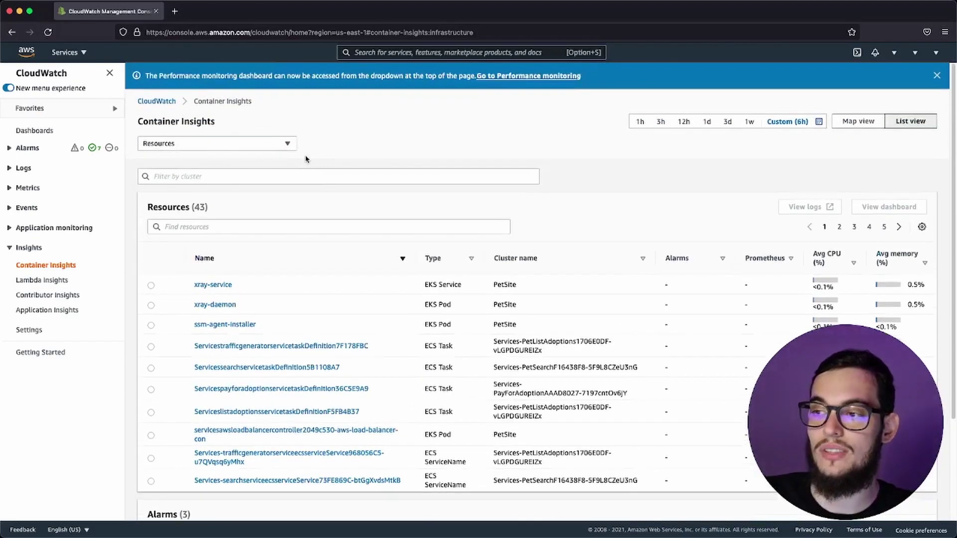
# Step: Switch Container Insights to the container map and inspect the namespaces under the PetSite EKS cluster
pyautogui.click(238, 144)
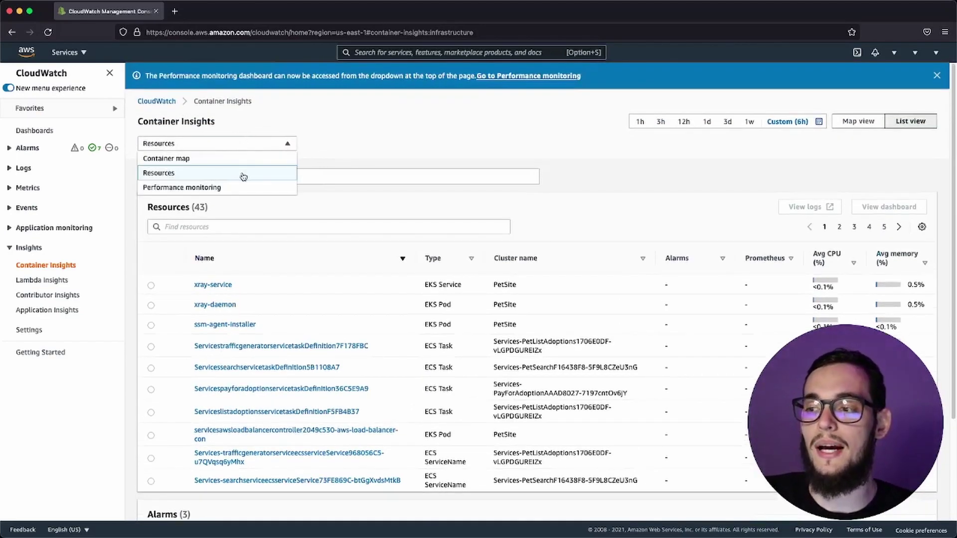
pyautogui.click(230, 164)
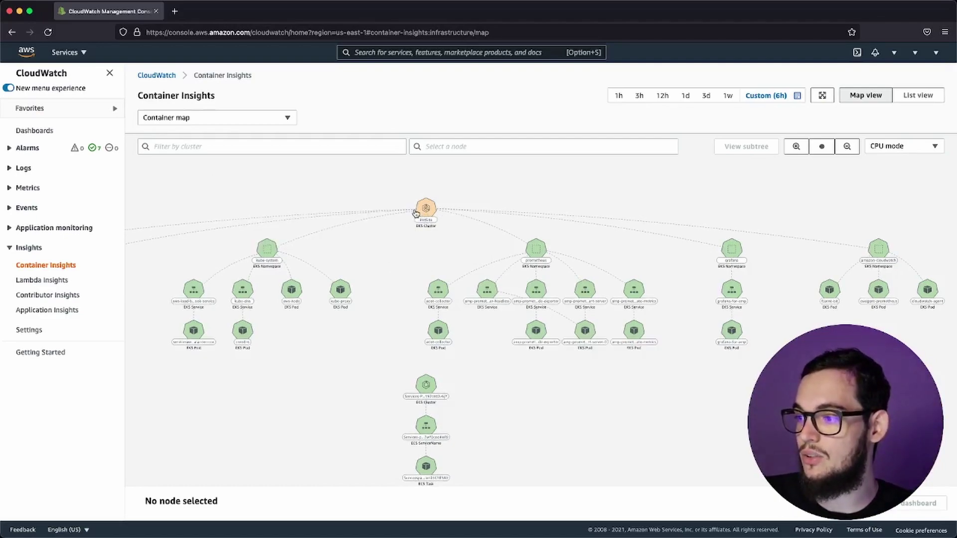
pyautogui.scroll(2, 416, 213)
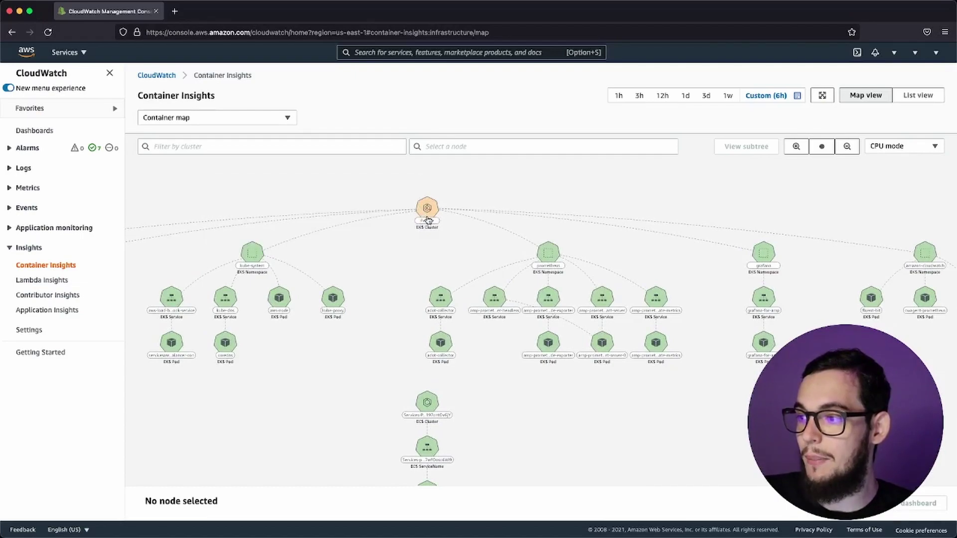
pyautogui.moveTo(382, 254); pyautogui.dragTo(699, 224)
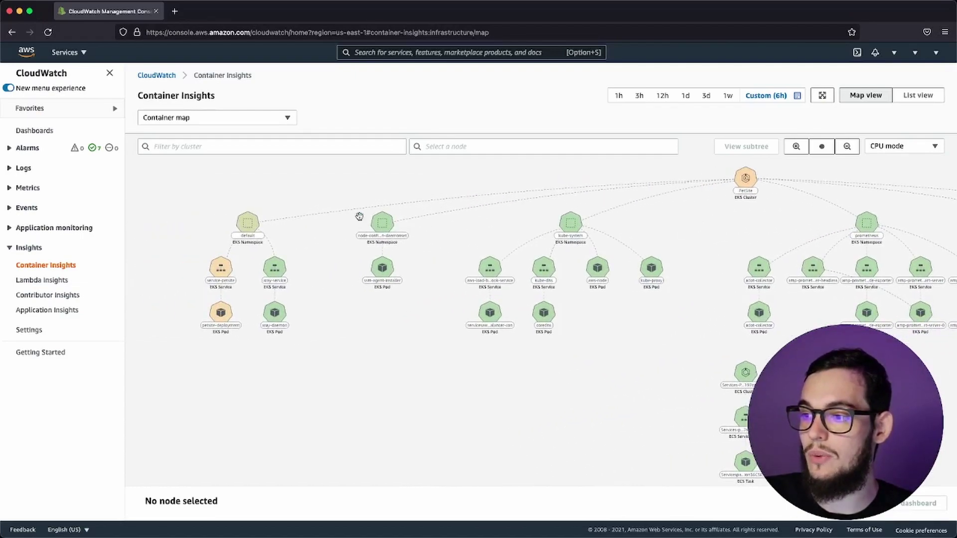
pyautogui.moveTo(388, 231)
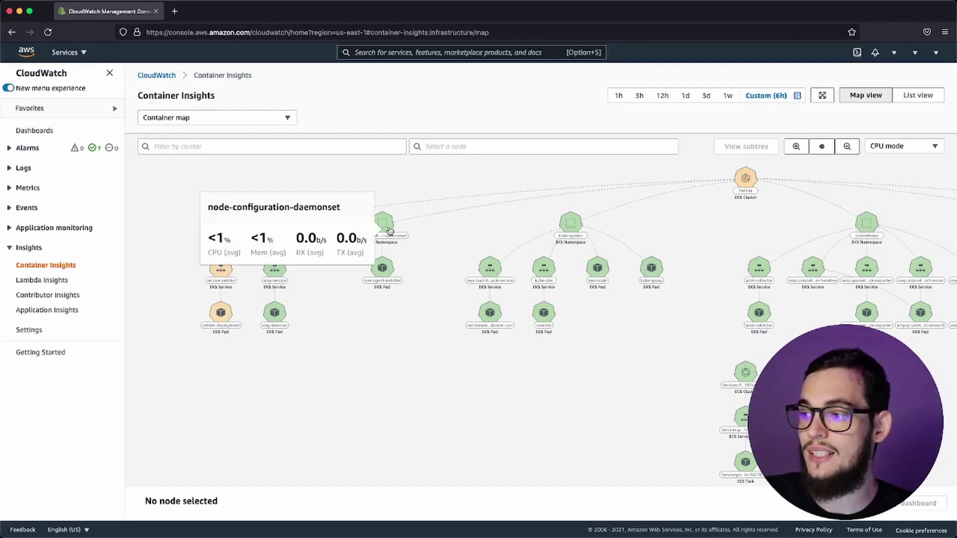
pyautogui.hscroll(10, 388, 230)
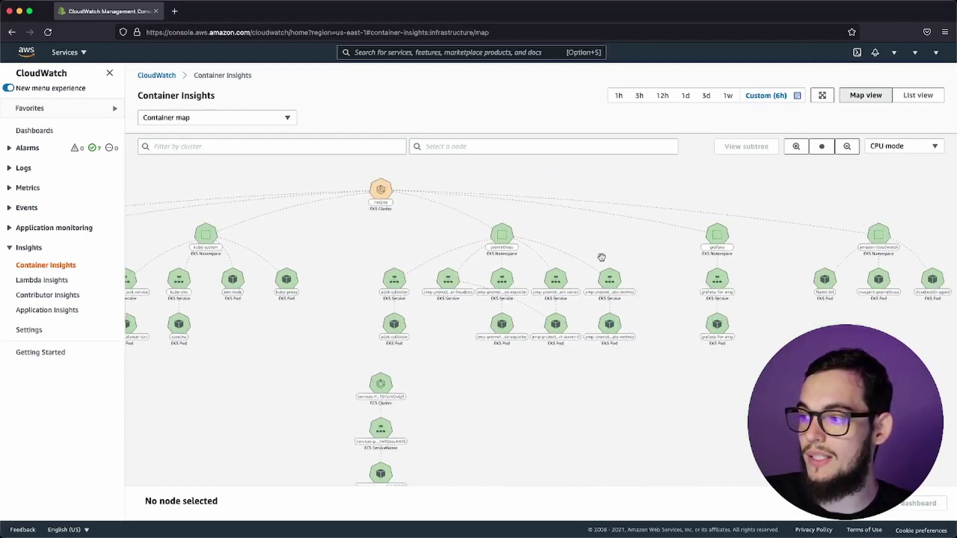
# Step: Examine the ECS clusters, services and tasks in the container map, including the listadoptions service's metrics
pyautogui.hscroll(3, 605, 257)
pyautogui.scroll(-3, 665, 264)
pyautogui.scroll(-5, 497, 231)
pyautogui.scroll(3, 548, 370)
pyautogui.moveTo(476, 271)
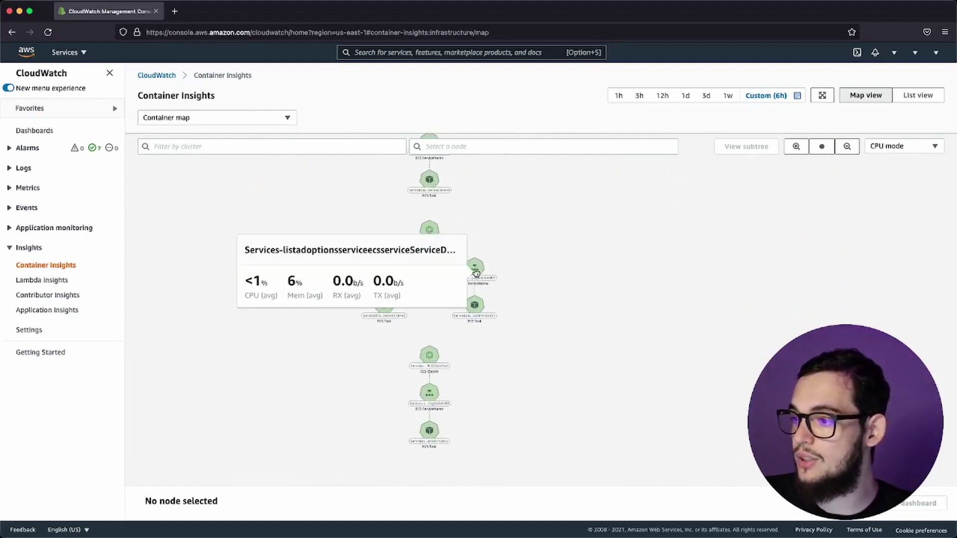
pyautogui.scroll(3, 606, 286)
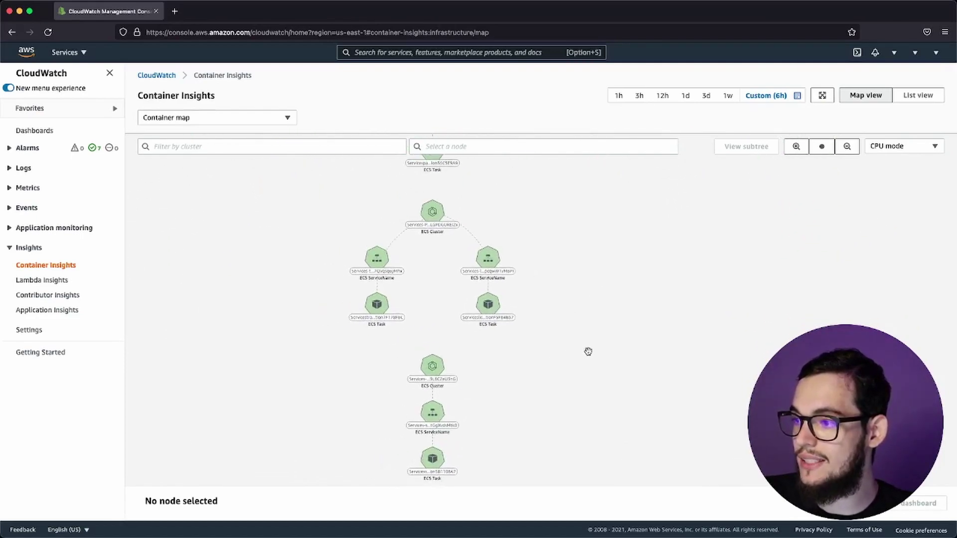
pyautogui.moveTo(588, 352); pyautogui.dragTo(592, 309)
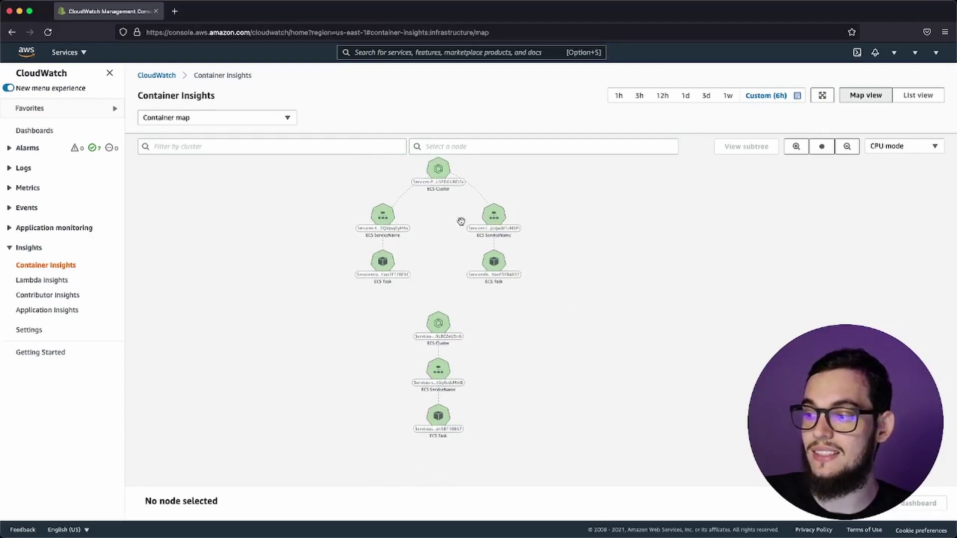
pyautogui.scroll(-4, 563, 294)
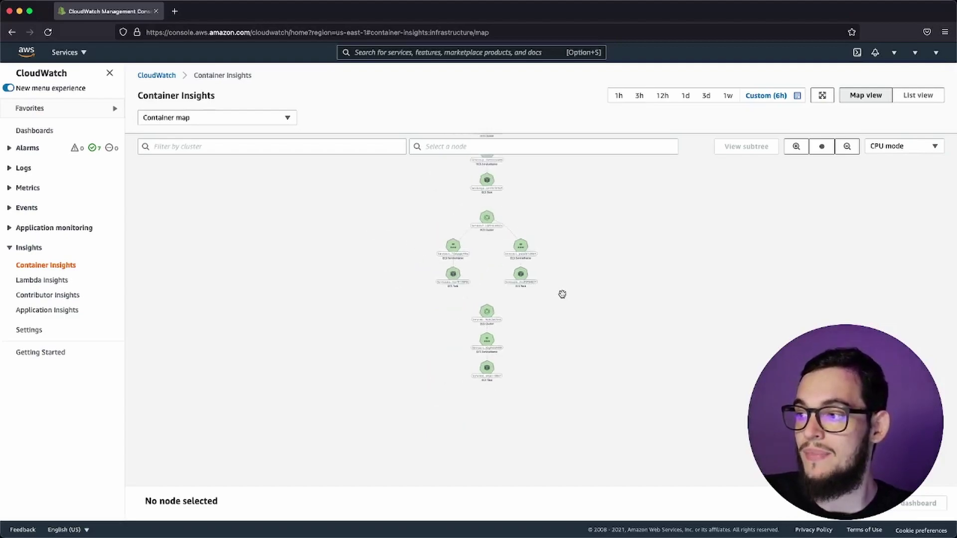
pyautogui.scroll(-3, 480, 331)
pyautogui.moveTo(481, 331); pyautogui.dragTo(554, 309)
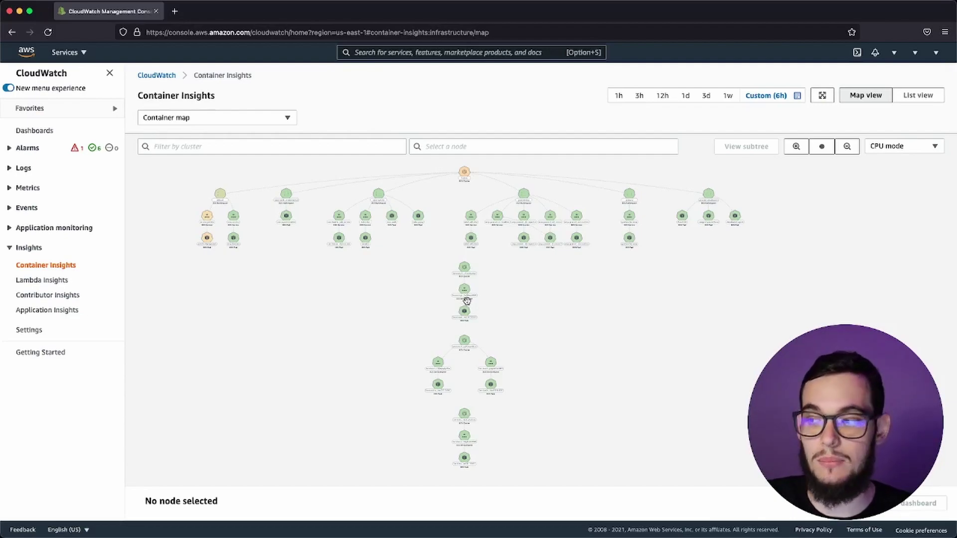
# Step: Inspect the default namespace's nodes in the container map and check the available heatmap modes
pyautogui.scroll(5, 242, 211)
pyautogui.moveTo(317, 234); pyautogui.dragTo(399, 287)
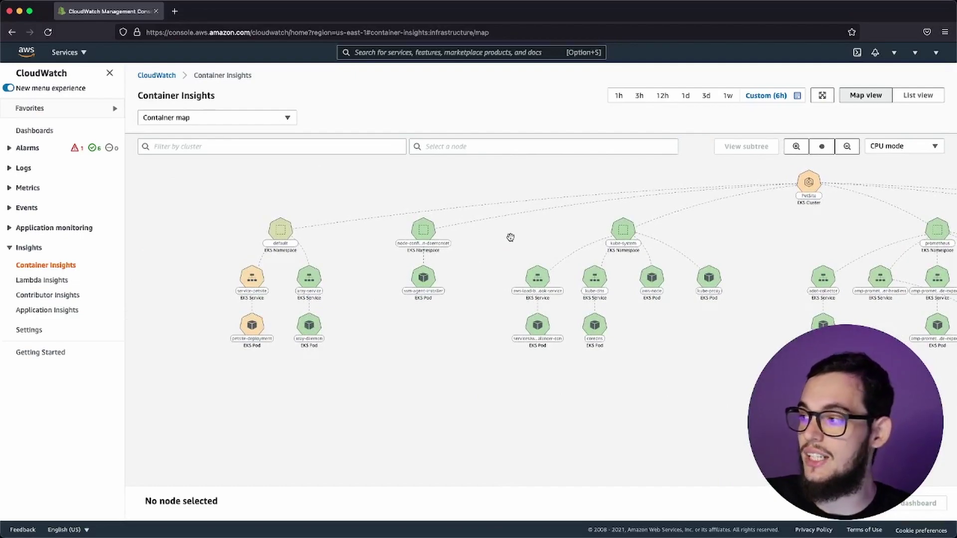
pyautogui.click(889, 148)
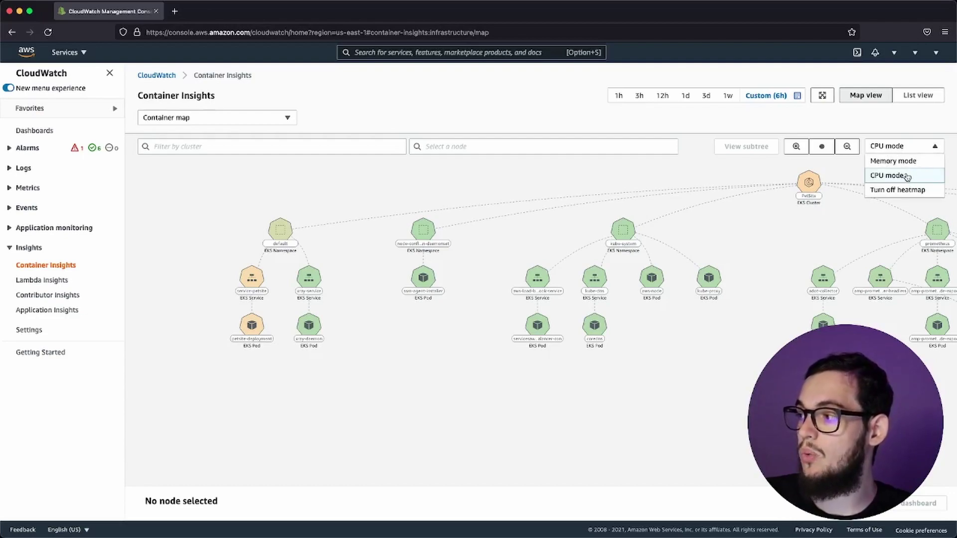
pyautogui.click(374, 263)
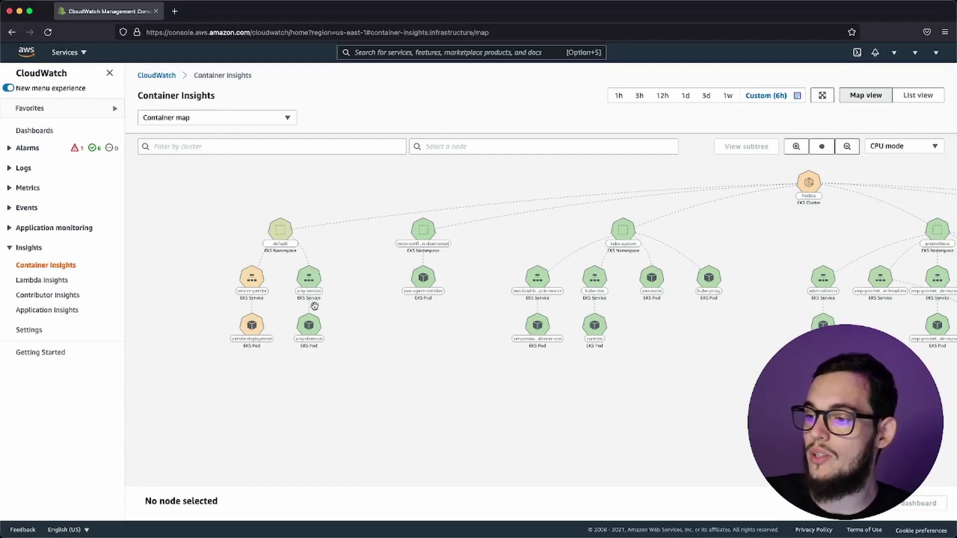
# Step: Select the petsite-deployment pod in the container map and examine its CPU, memory and network charts
pyautogui.moveTo(255, 327)
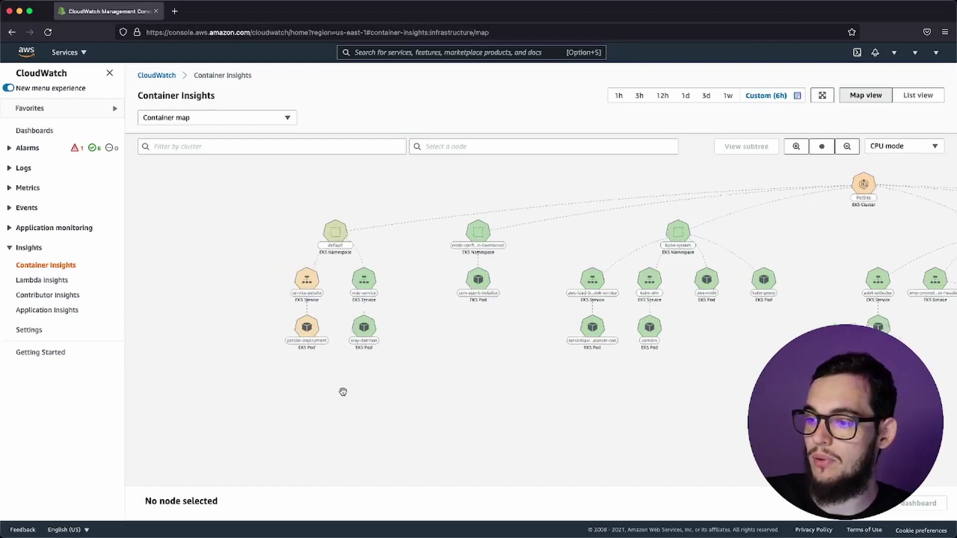
pyautogui.click(320, 330)
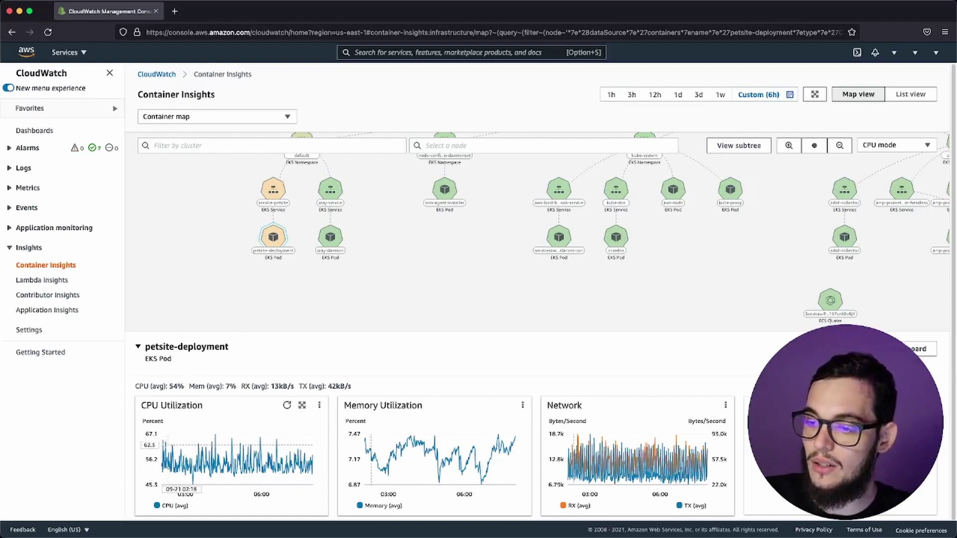
pyautogui.moveTo(193, 468)
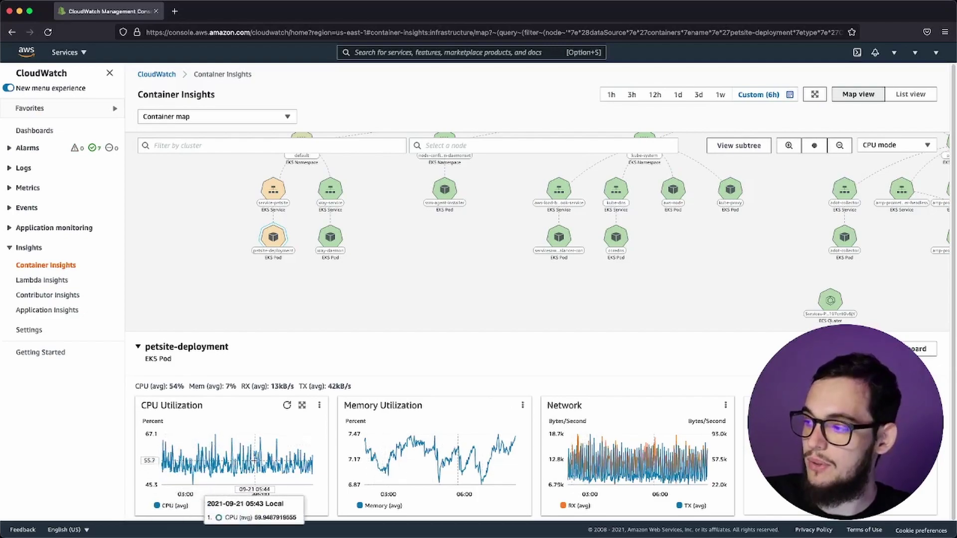
pyautogui.moveTo(472, 448)
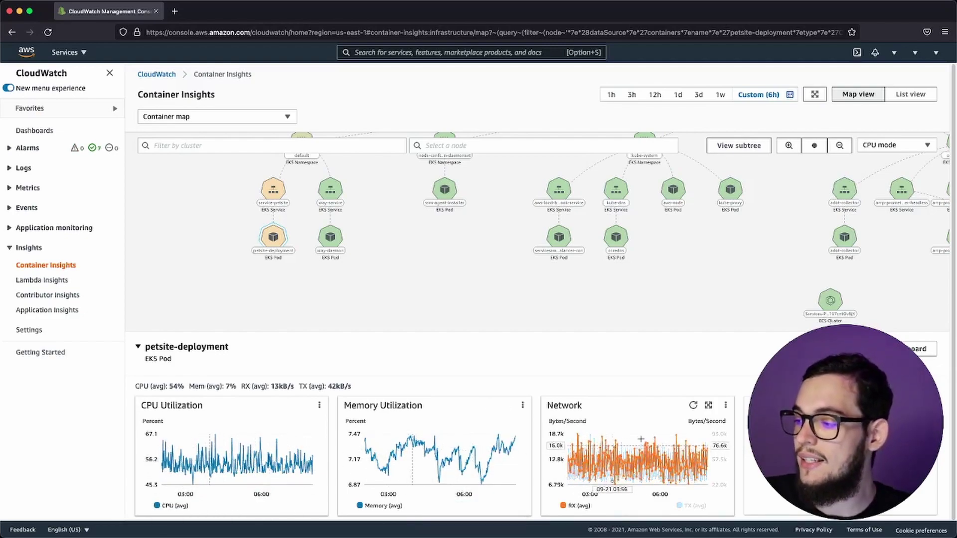
pyautogui.moveTo(598, 406)
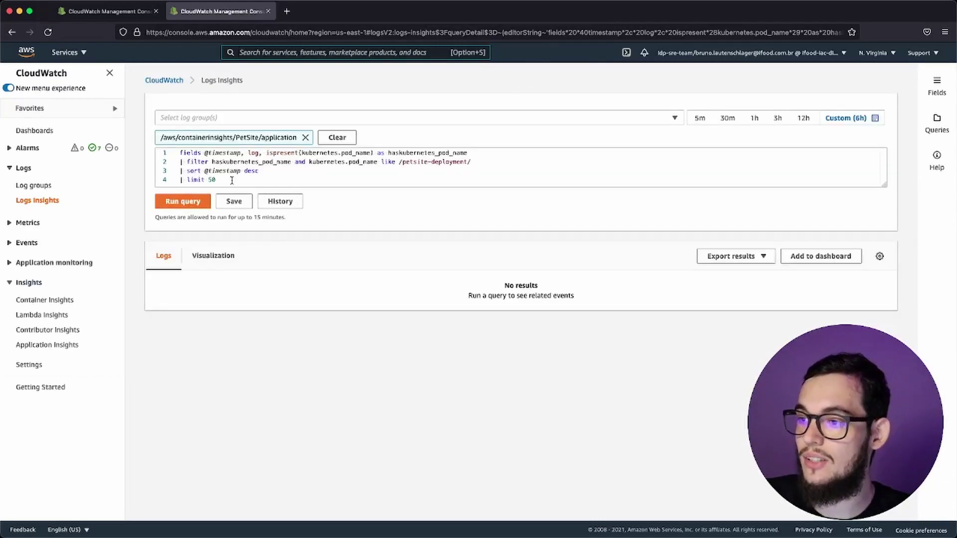
# Step: Run the prefilled Logs Insights query for the petsite-deployment pod and review the pod name filter and returned log entries
pyautogui.moveTo(232, 181); pyautogui.dragTo(168, 143)
pyautogui.click(183, 202)
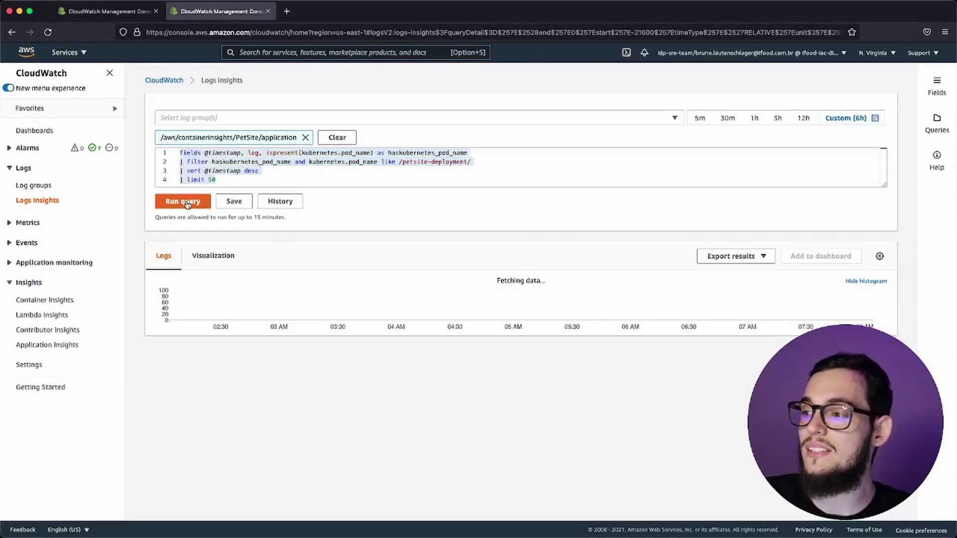
pyautogui.doubleClick(352, 162)
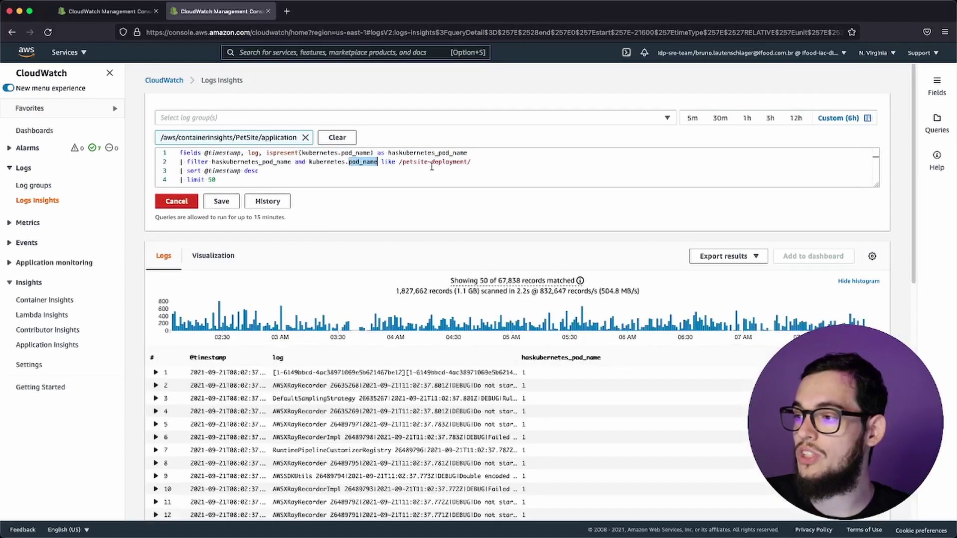
pyautogui.scroll(-3, 524, 234)
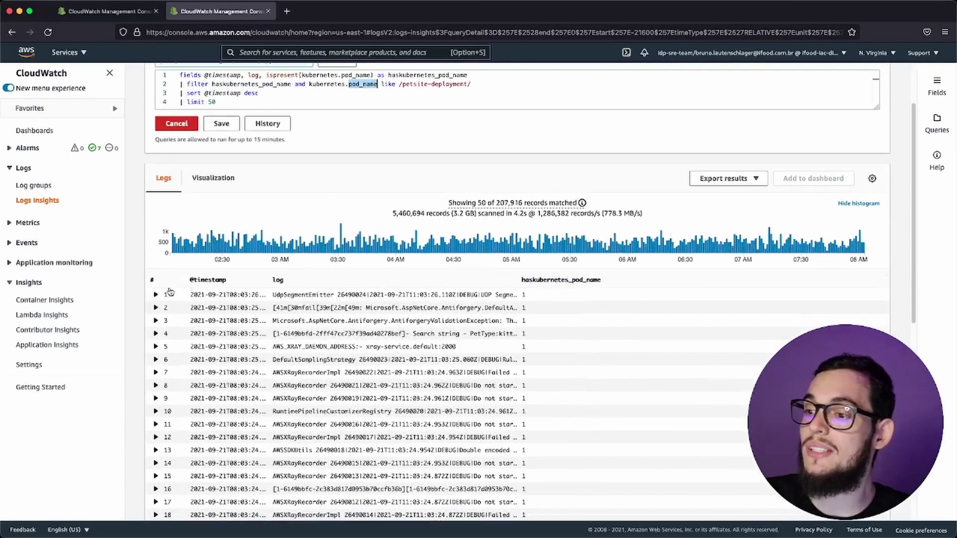
# Step: Expand the first log entry of the petsite-deployment query results and examine its Kubernetes fields
pyautogui.click(155, 296)
pyautogui.scroll(-4, 371, 355)
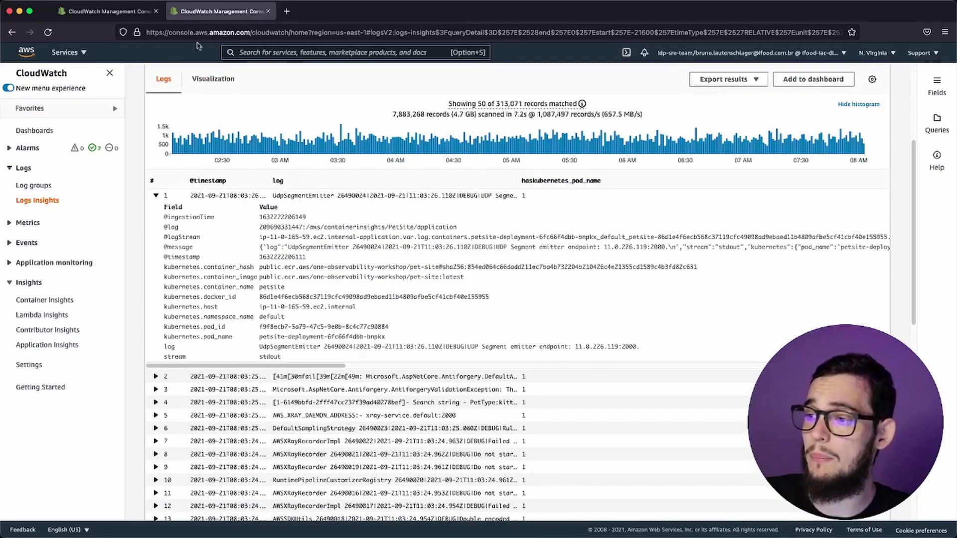
pyautogui.click(119, 15)
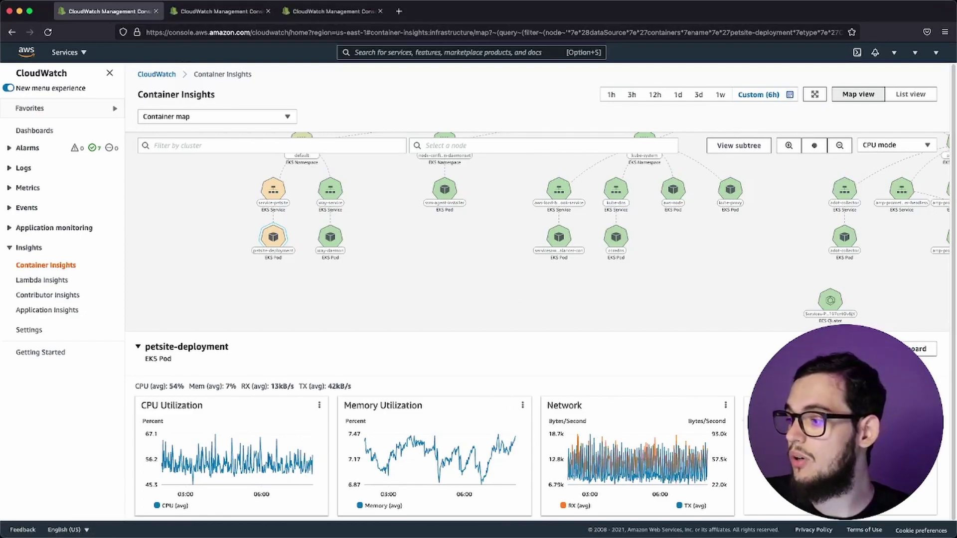
pyautogui.click(319, 15)
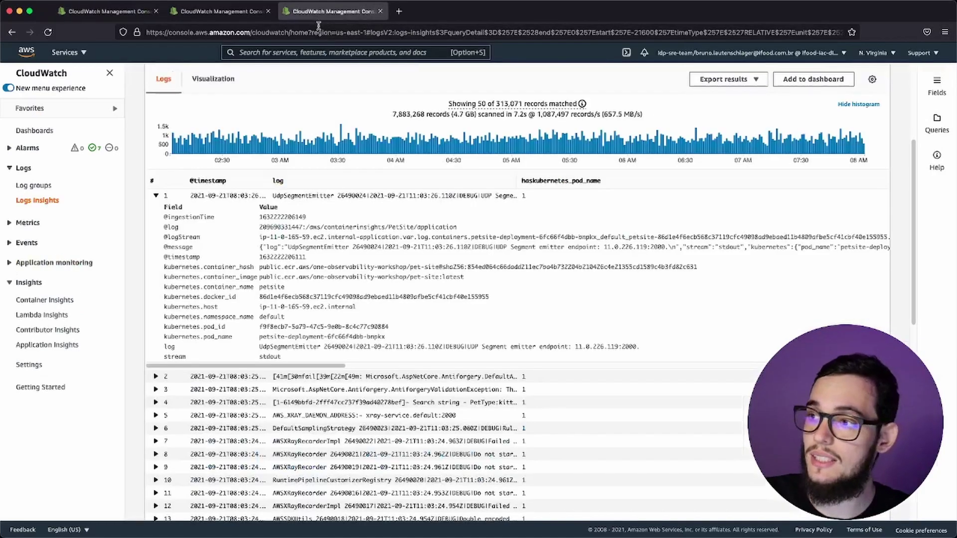
# Step: Check the petsite-deployment pod's performance monitoring view, including the cluster selection and the available pod filters
pyautogui.click(235, 15)
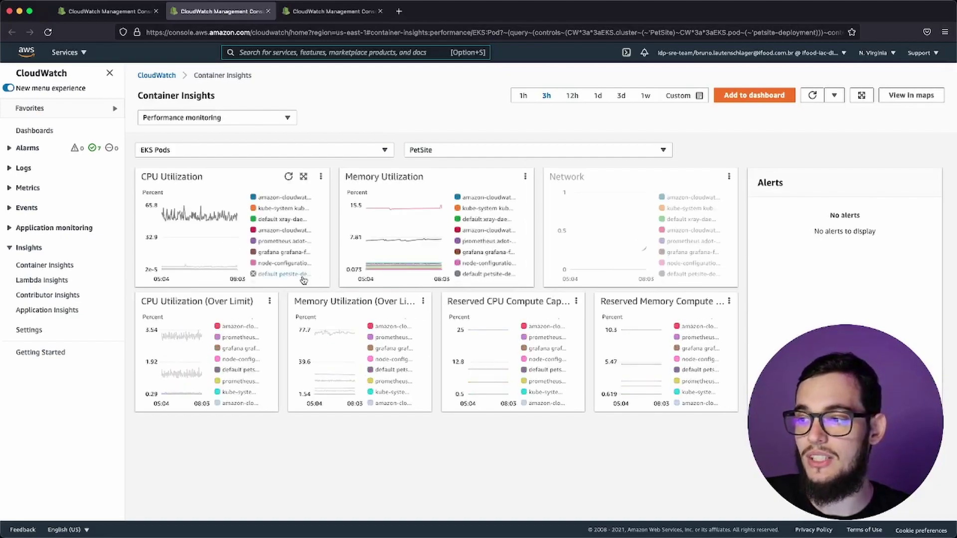
pyautogui.click(414, 153)
pyautogui.click(421, 153)
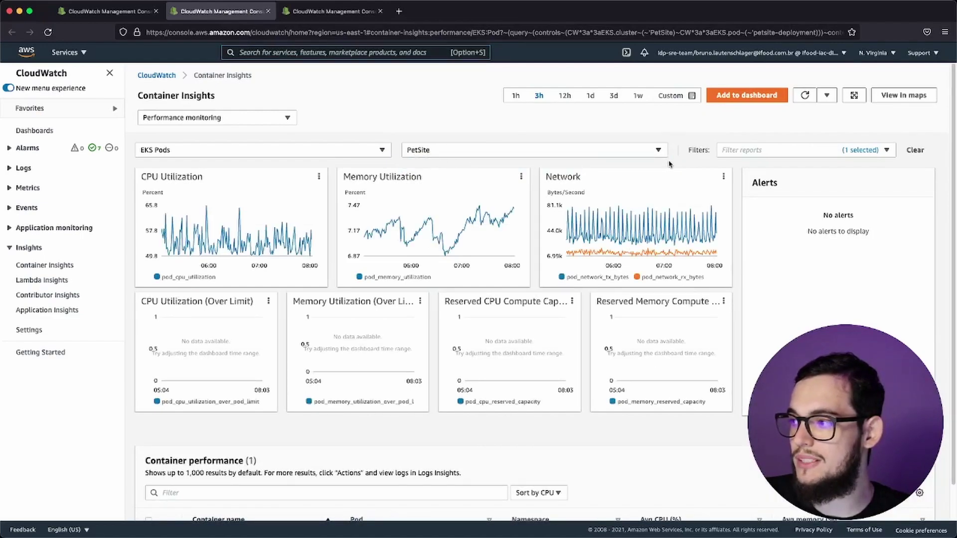
pyautogui.click(782, 149)
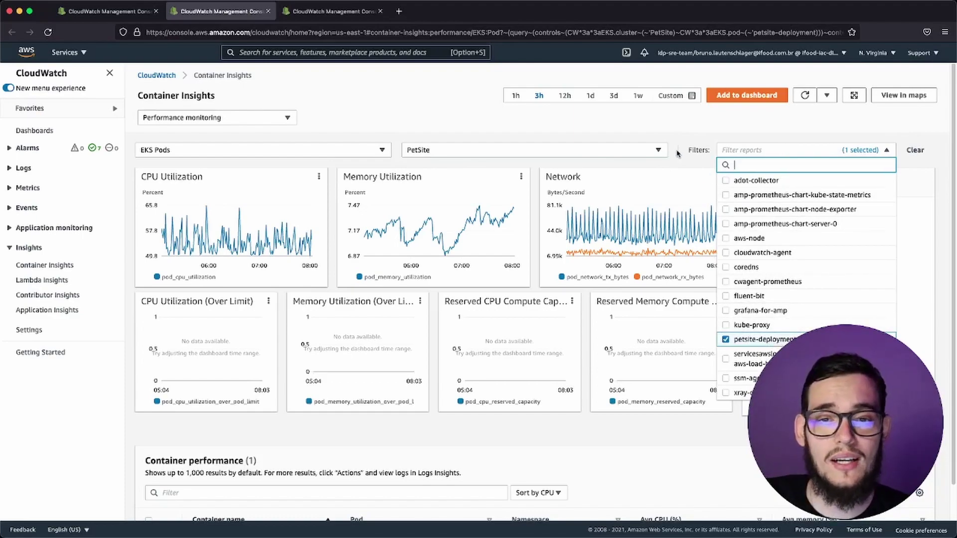
pyautogui.click(620, 131)
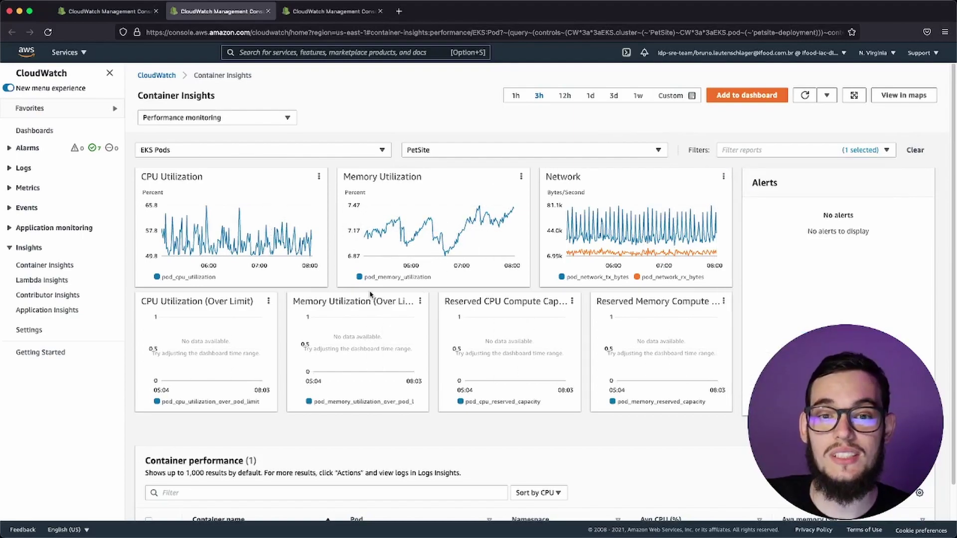
# Step: Enlarge the Memory Utilization chart and view it with a 15 Minutes period over 1 day, then close it
pyautogui.scroll(-1, 366, 299)
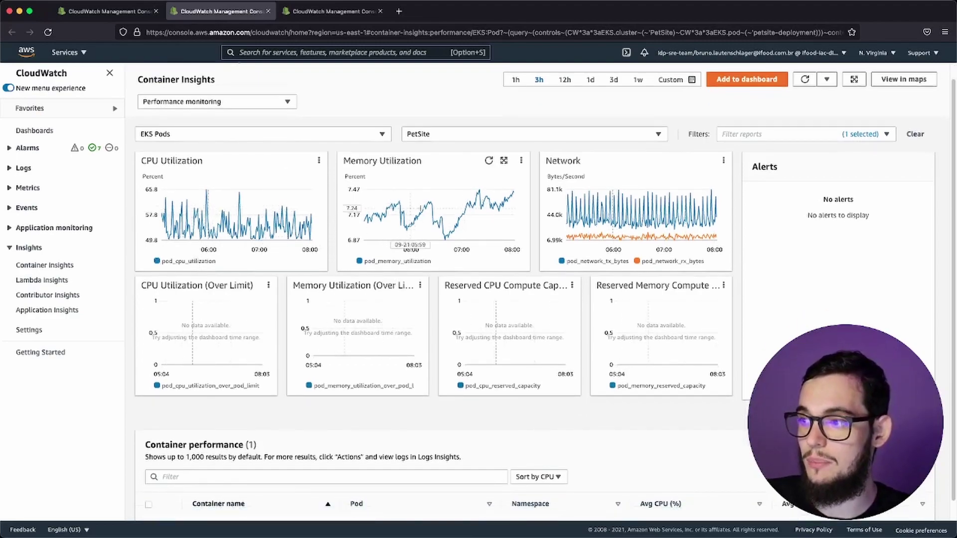
pyautogui.click(504, 161)
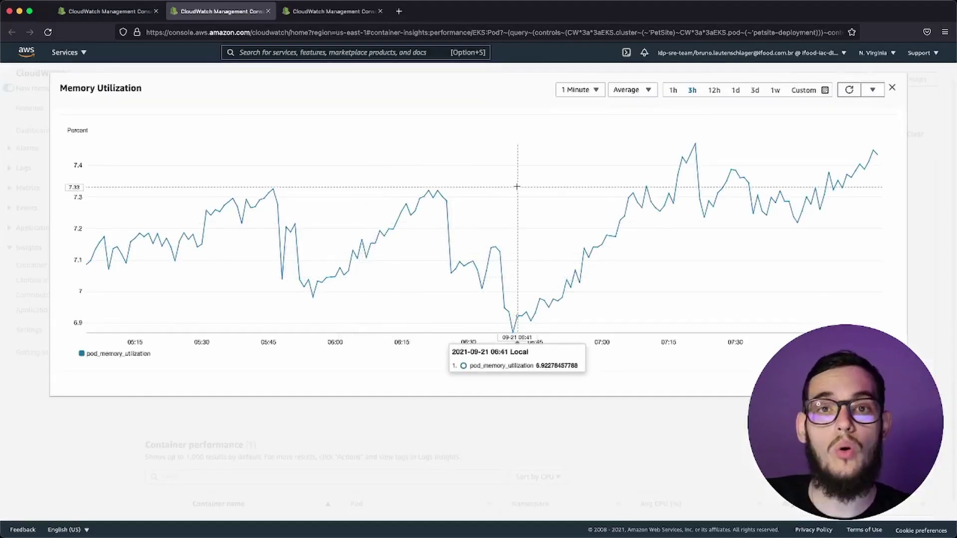
pyautogui.click(594, 91)
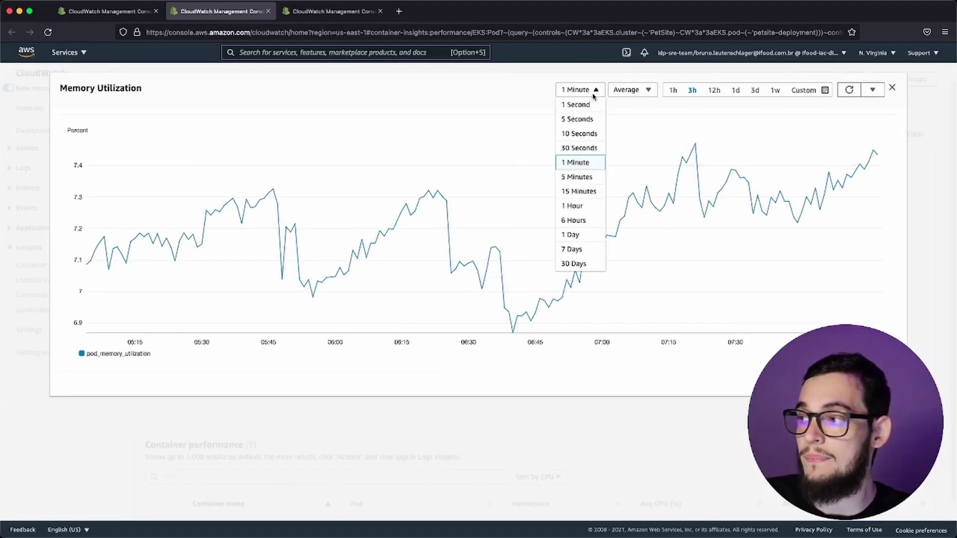
pyautogui.click(588, 193)
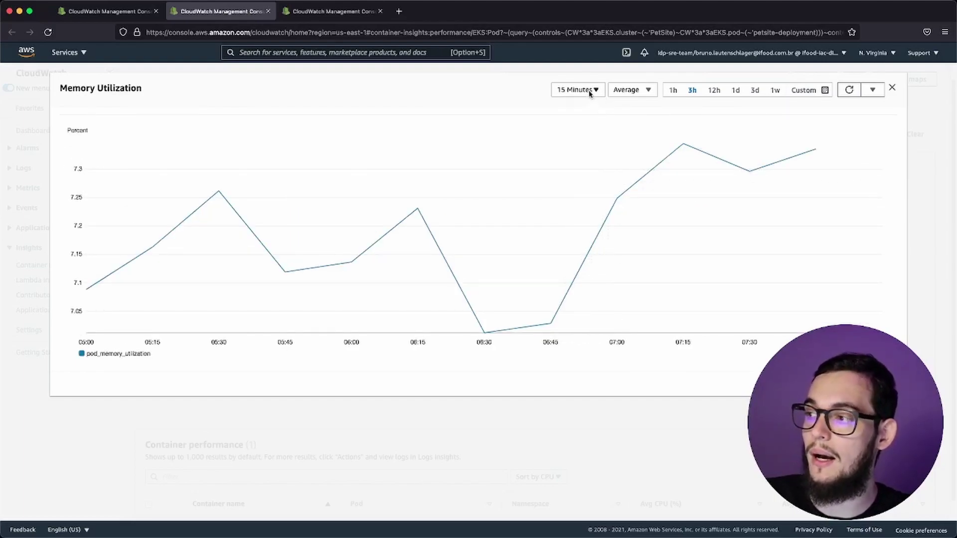
pyautogui.click(736, 90)
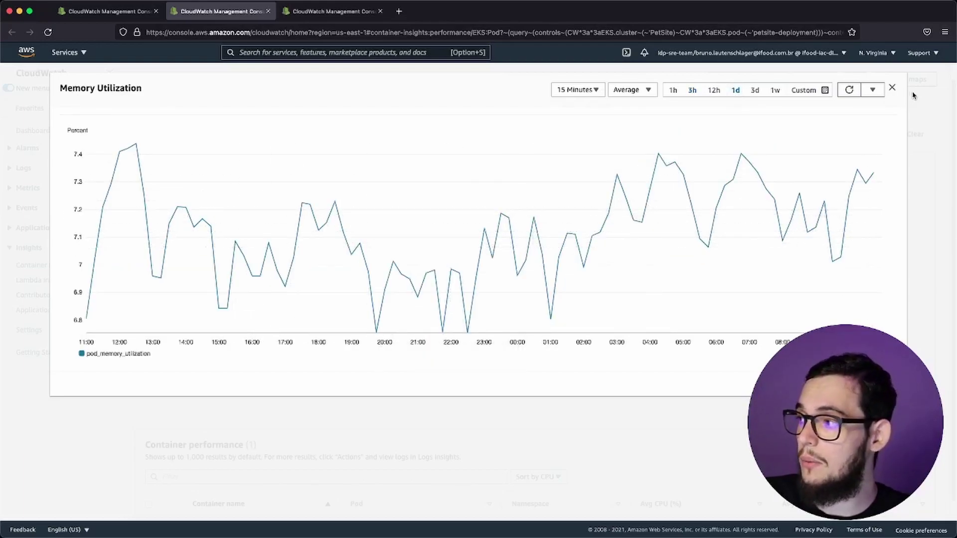
pyautogui.click(892, 89)
# Step: Select the petsite container in the Container performance table and review its average CPU and memory usage
pyautogui.scroll(-1, 421, 271)
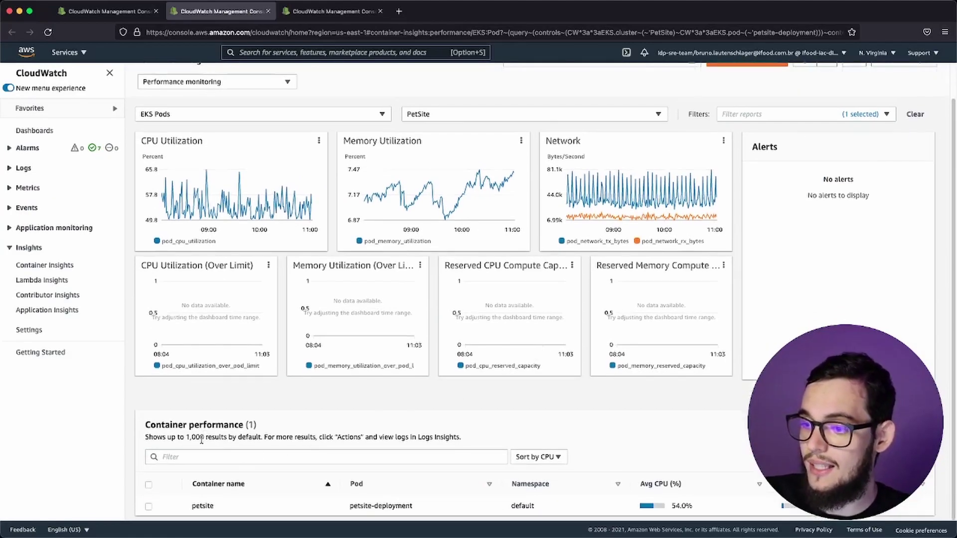
pyautogui.moveTo(168, 422); pyautogui.dragTo(234, 421)
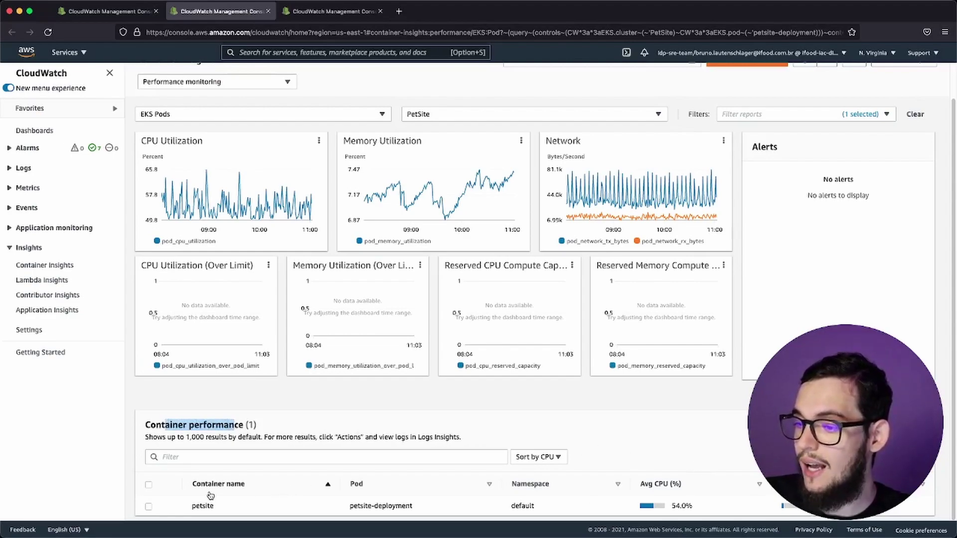
pyautogui.click(148, 506)
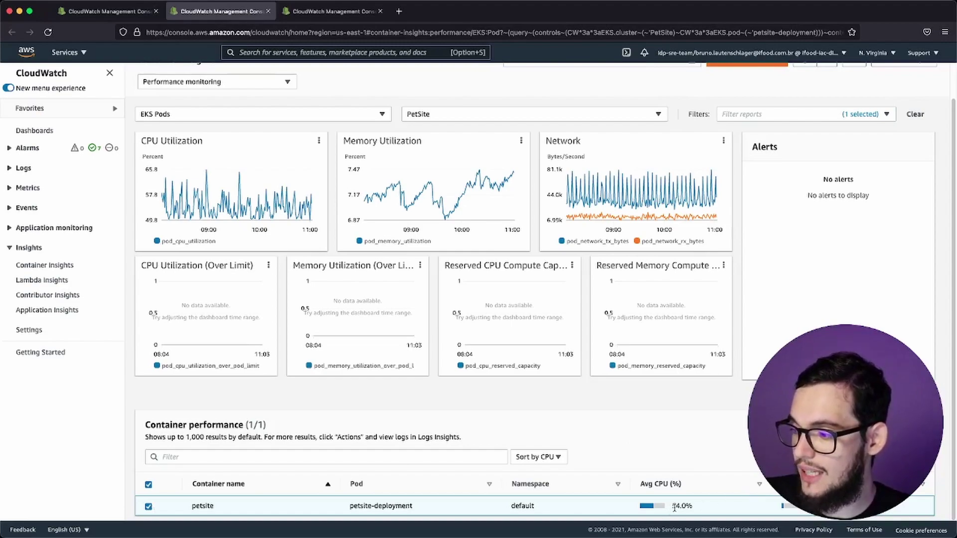
pyautogui.moveTo(692, 506); pyautogui.dragTo(660, 507)
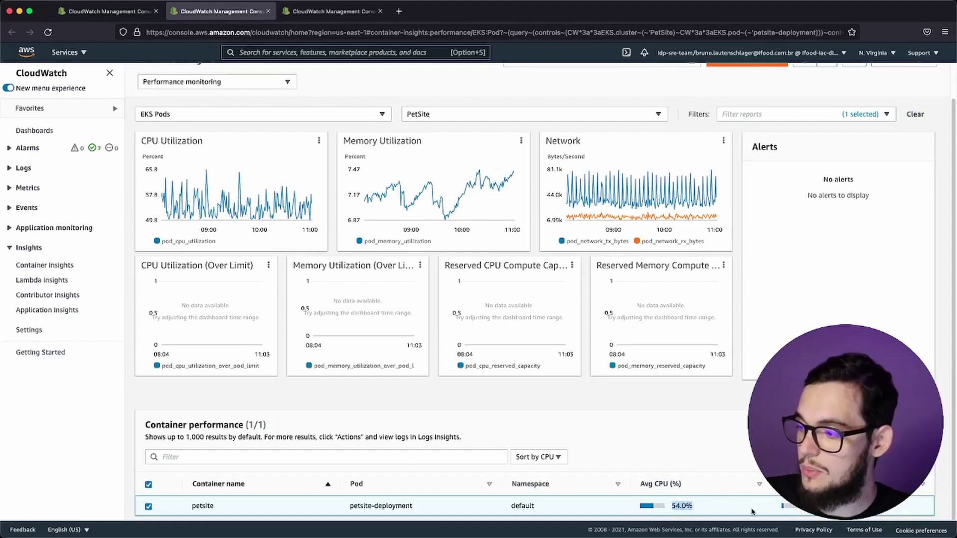
pyautogui.click(774, 508)
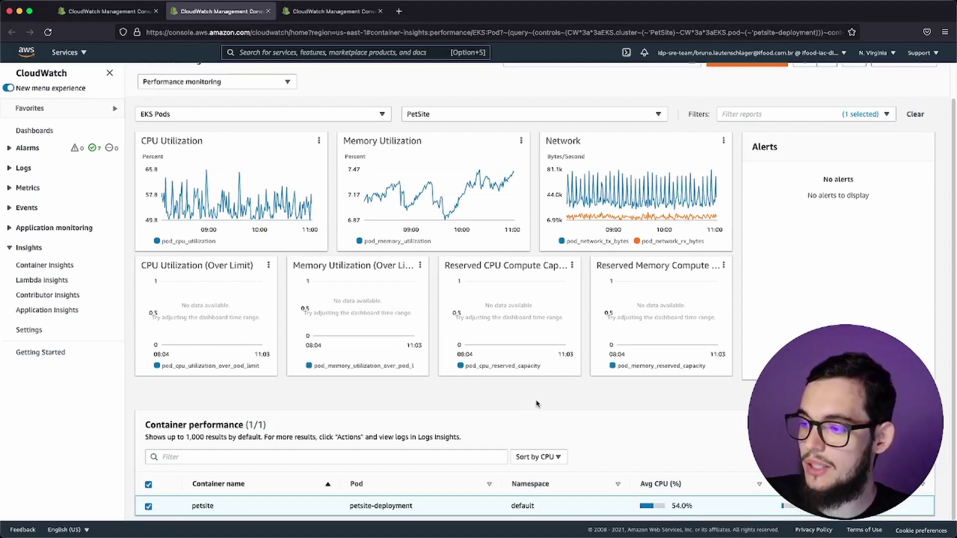
pyautogui.scroll(2, 529, 391)
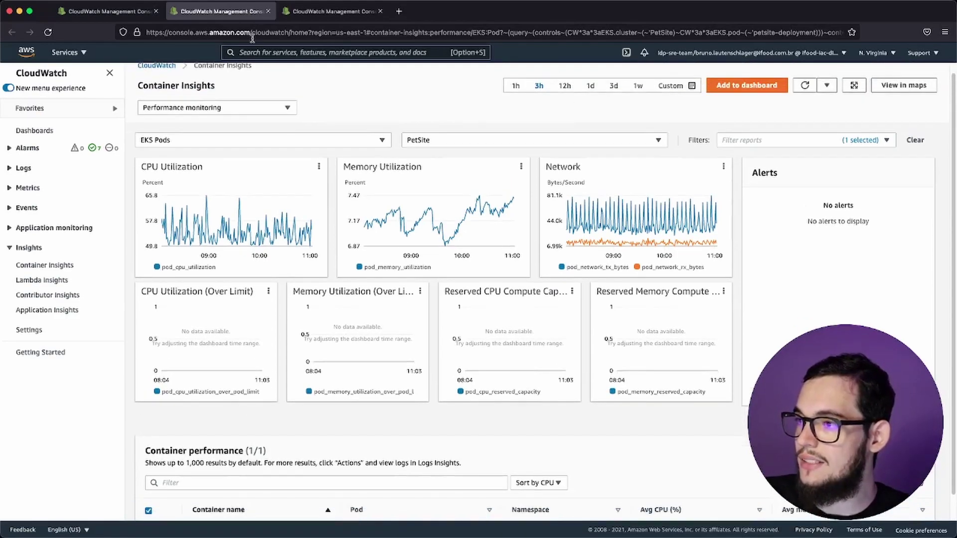
# Step: Return to the container map and set its heatmap to Memory mode
pyautogui.click(129, 15)
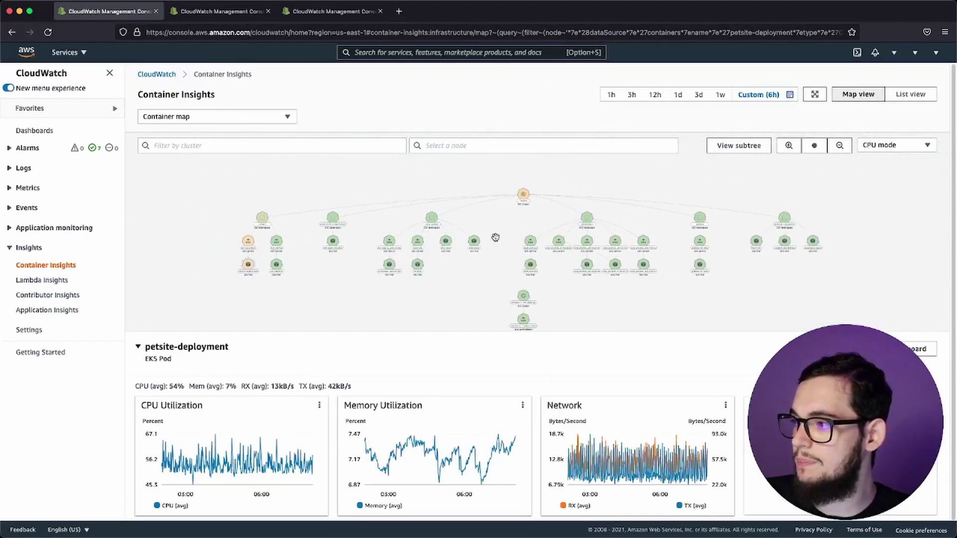
pyautogui.click(881, 145)
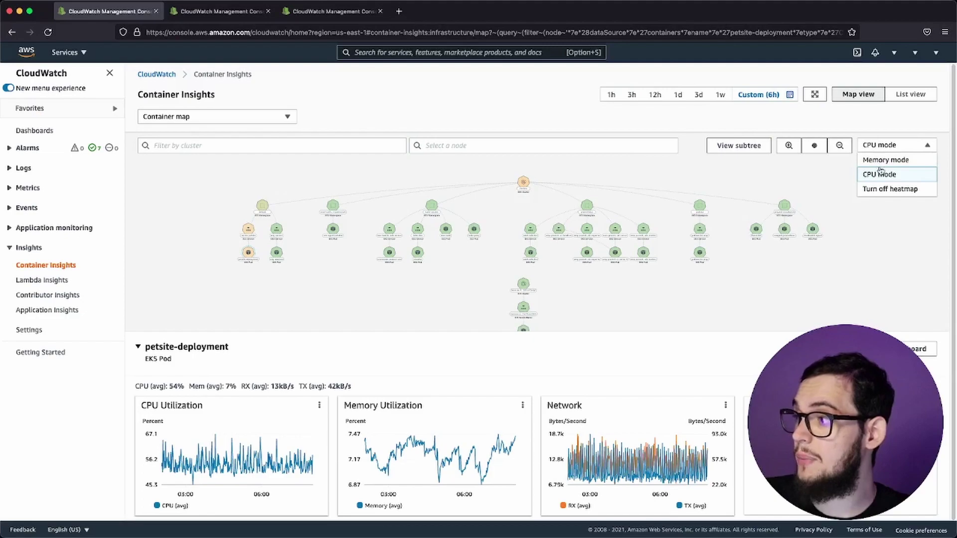
pyautogui.click(882, 160)
pyautogui.moveTo(459, 239); pyautogui.dragTo(423, 221)
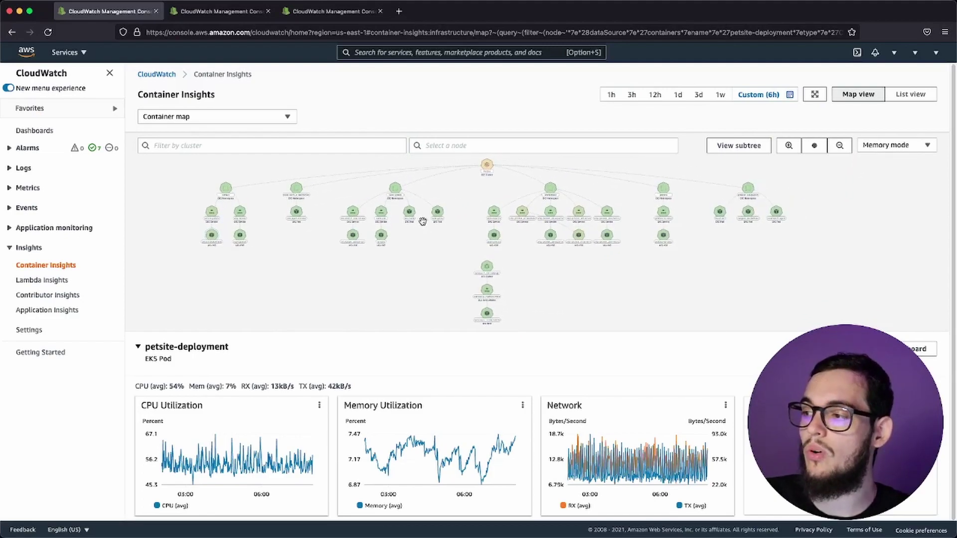
pyautogui.moveTo(238, 236)
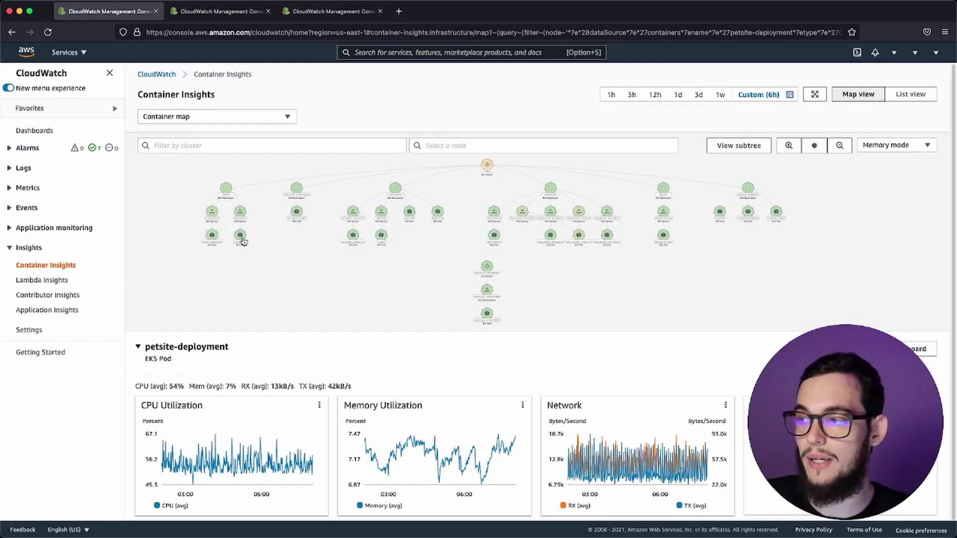
# Step: Select the traffic generator service's ECS task in the container map to bring up its metrics
pyautogui.moveTo(648, 263); pyautogui.dragTo(618, 158)
pyautogui.scroll(2, 562, 282)
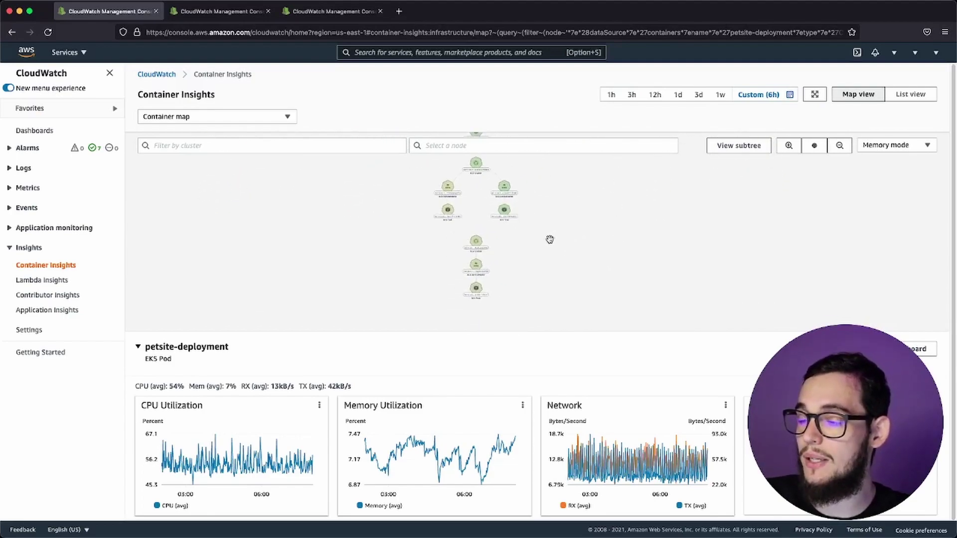
pyautogui.scroll(2, 527, 296)
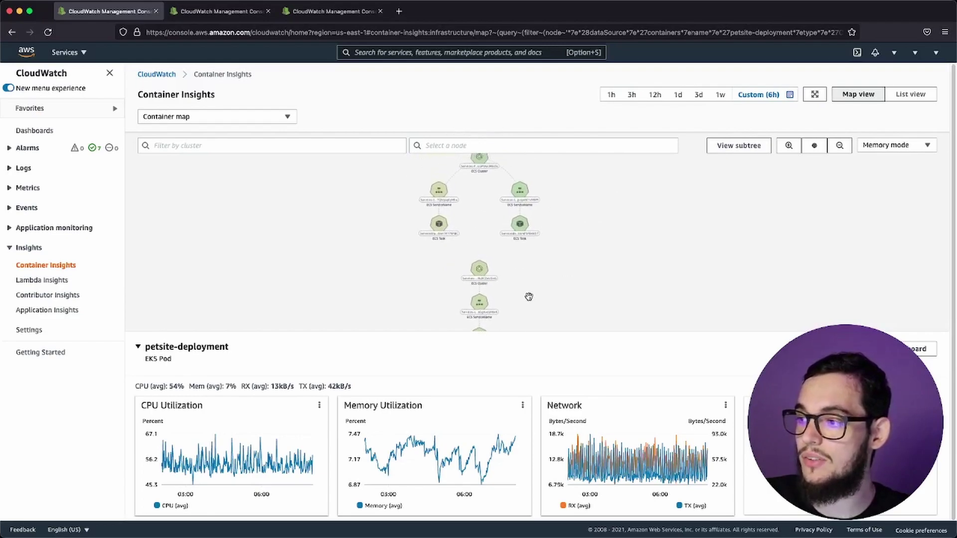
pyautogui.click(451, 237)
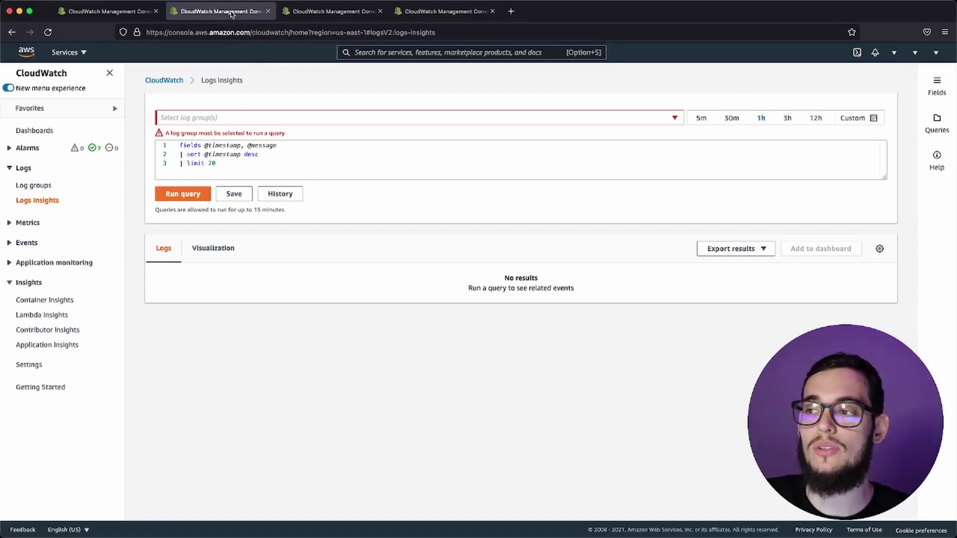
# Step: Go back to the container map and turn off its heatmap
pyautogui.hotkey('ctrl', 'shift', 'Tab')
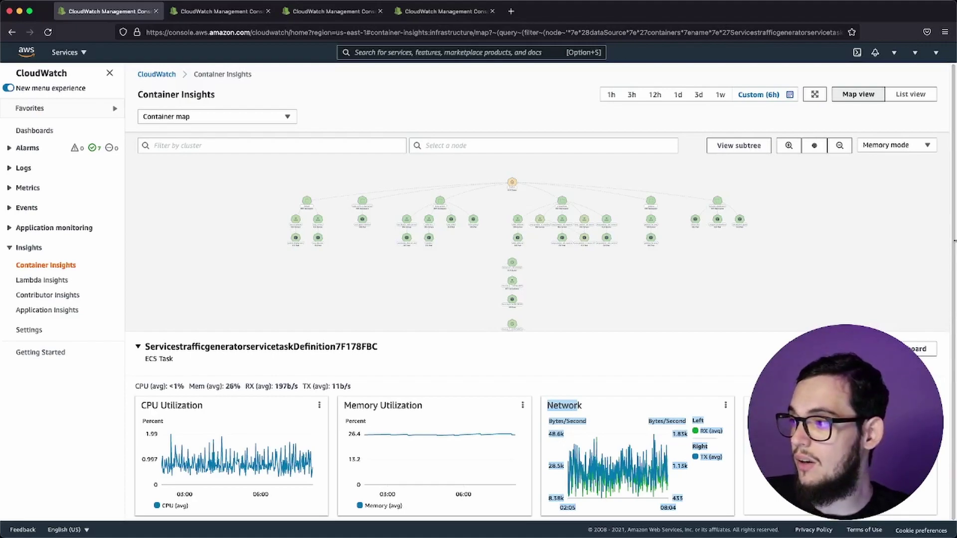
pyautogui.click(920, 141)
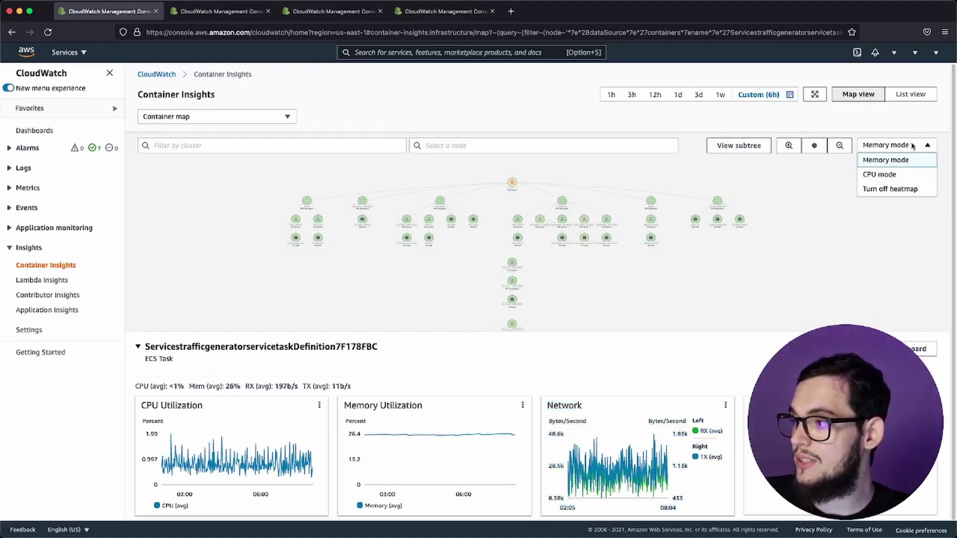
pyautogui.click(900, 189)
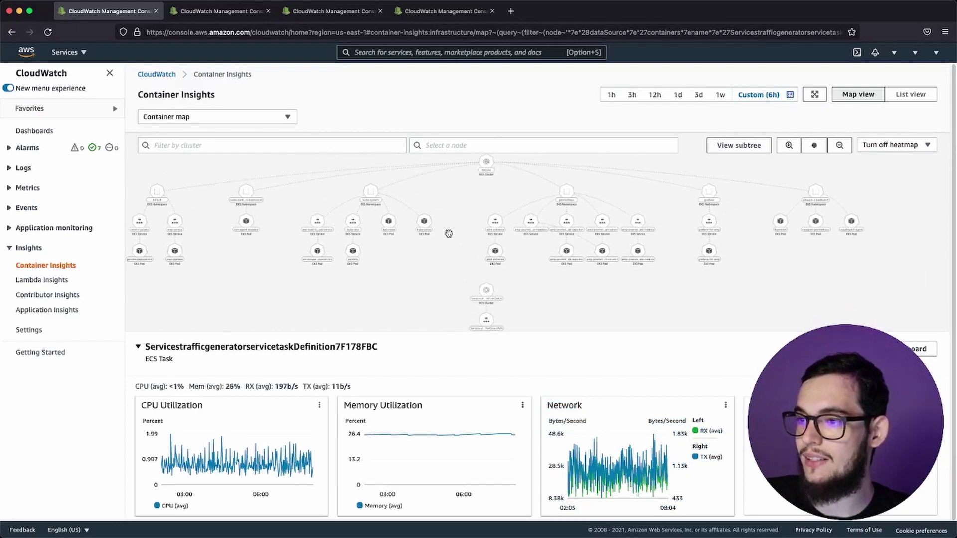
# Step: Switch Container Insights from the container map to Performance monitoring and examine the PetSite EKS cluster's charts
pyautogui.click(257, 121)
pyautogui.click(257, 121)
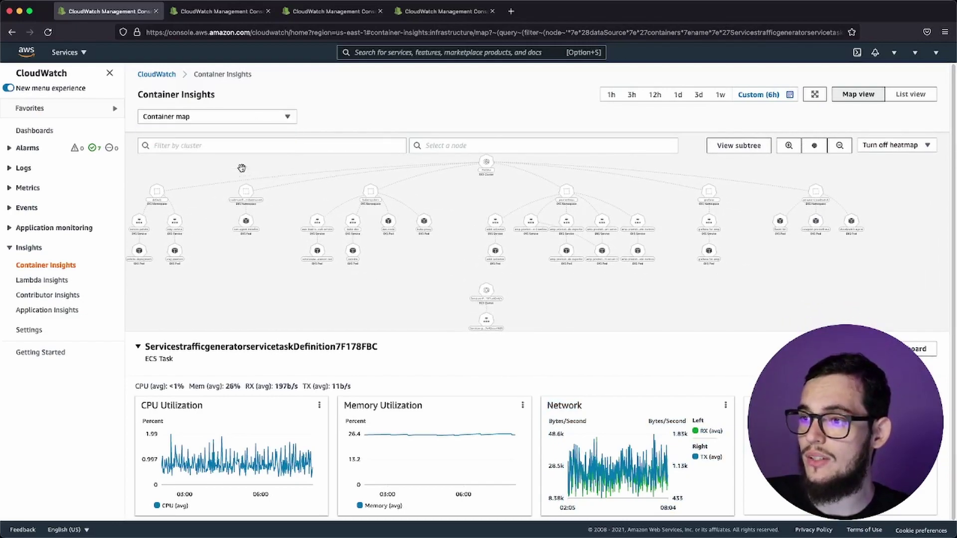
pyautogui.click(241, 122)
pyautogui.click(220, 161)
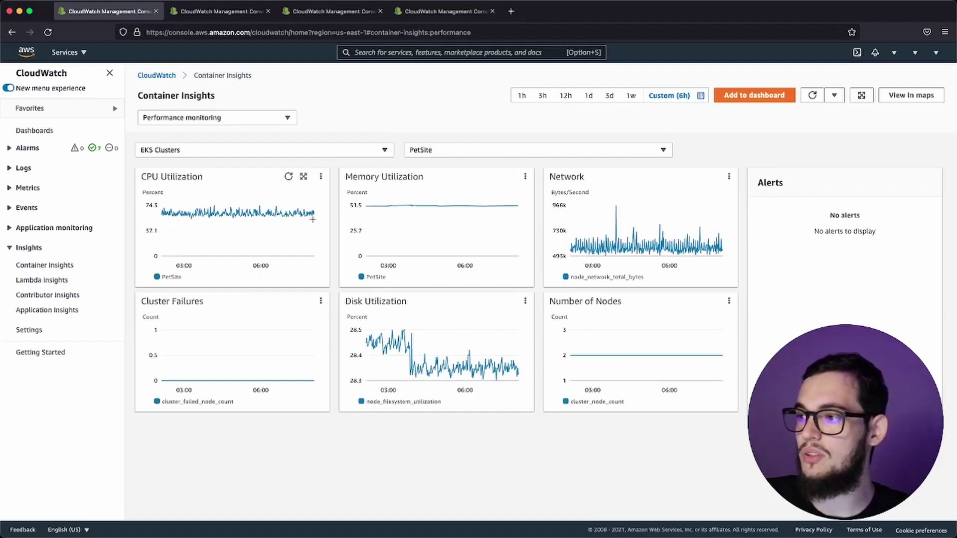
pyautogui.moveTo(500, 264)
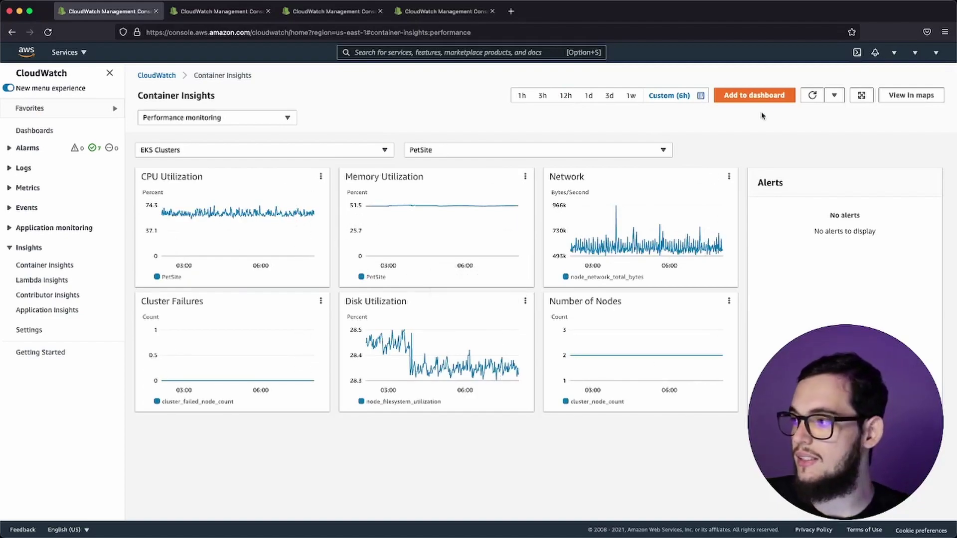
pyautogui.click(437, 155)
pyautogui.click(436, 162)
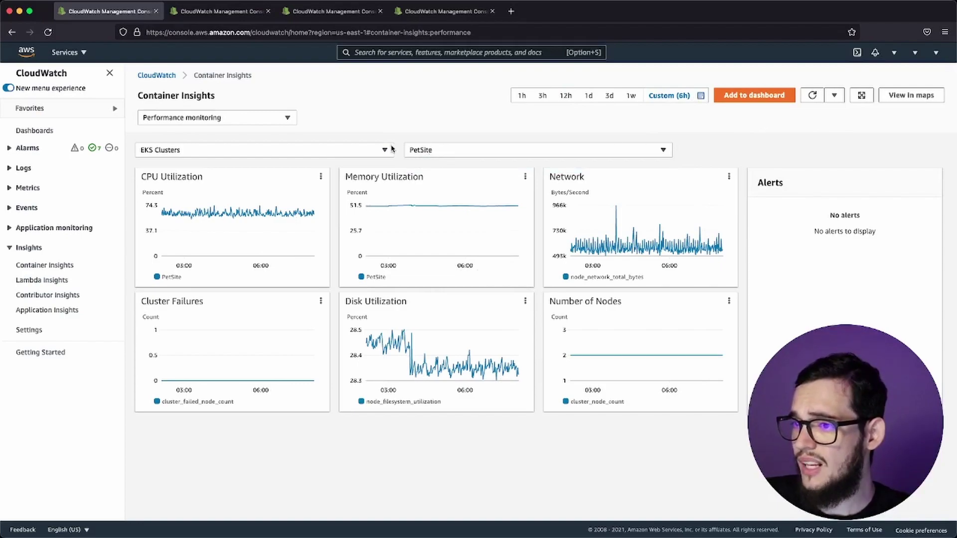
# Step: Switch the performance monitoring view to ECS Clusters and check which clusters are available to choose from
pyautogui.click(361, 151)
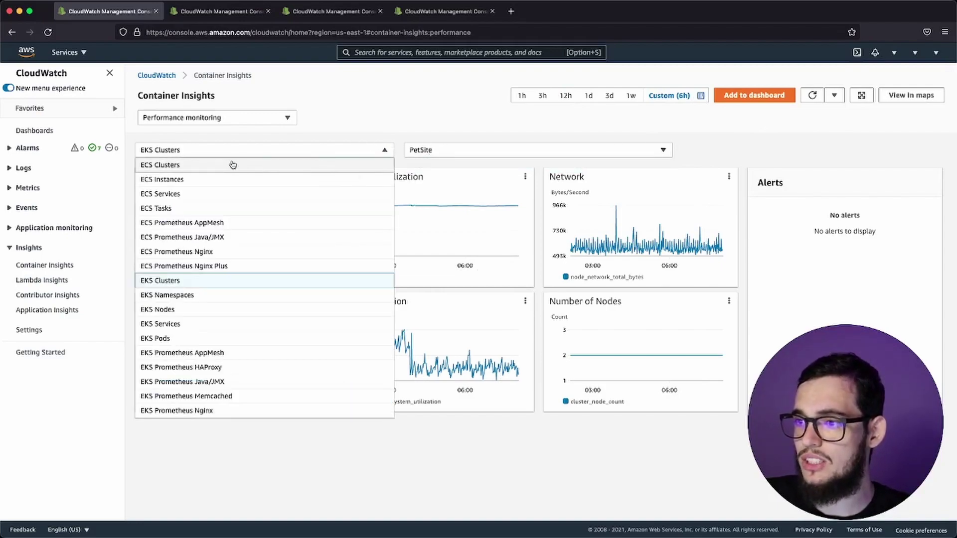
pyautogui.click(192, 166)
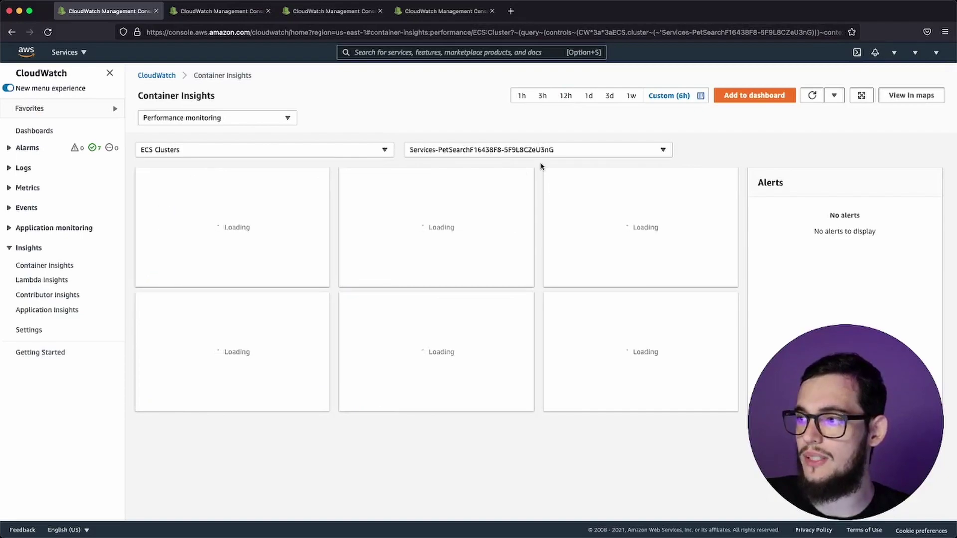
pyautogui.click(445, 152)
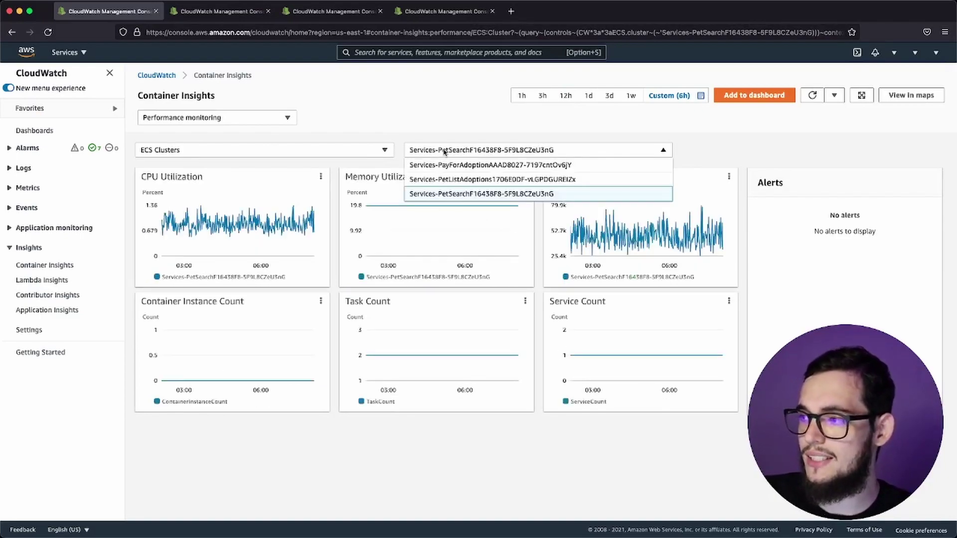
pyautogui.click(443, 150)
# Step: Switch the performance monitoring view to EKS Namespaces and examine the PetSite per-namespace charts and the Pod performance list
pyautogui.click(302, 151)
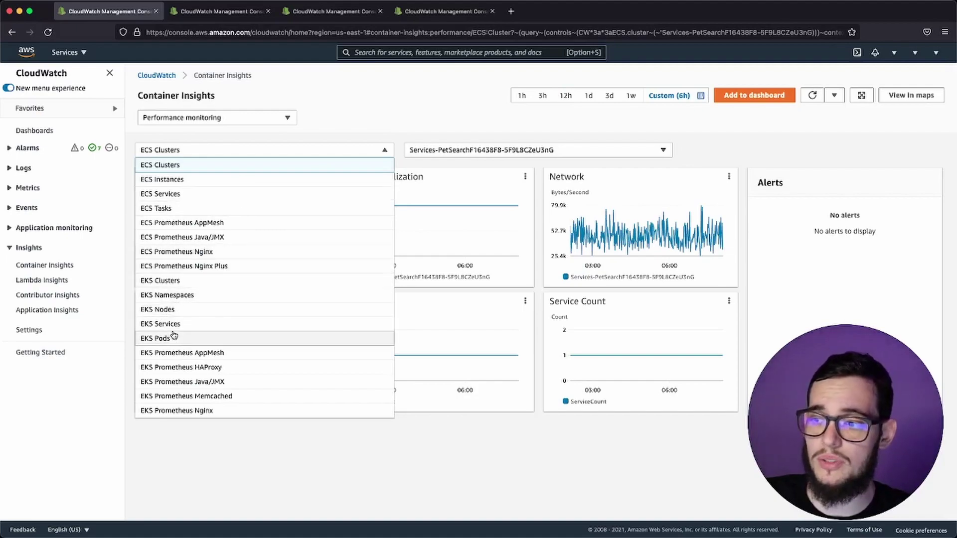
pyautogui.click(185, 296)
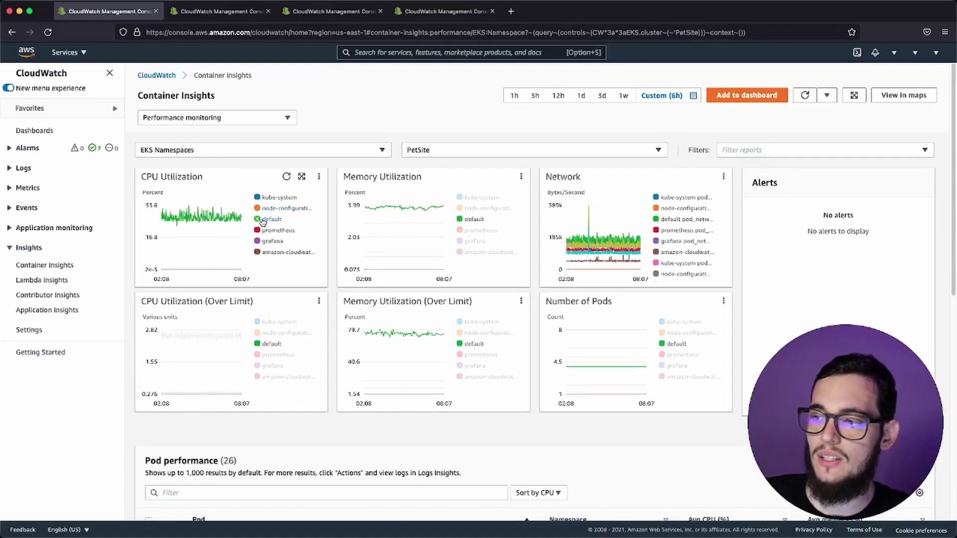
pyautogui.moveTo(271, 222)
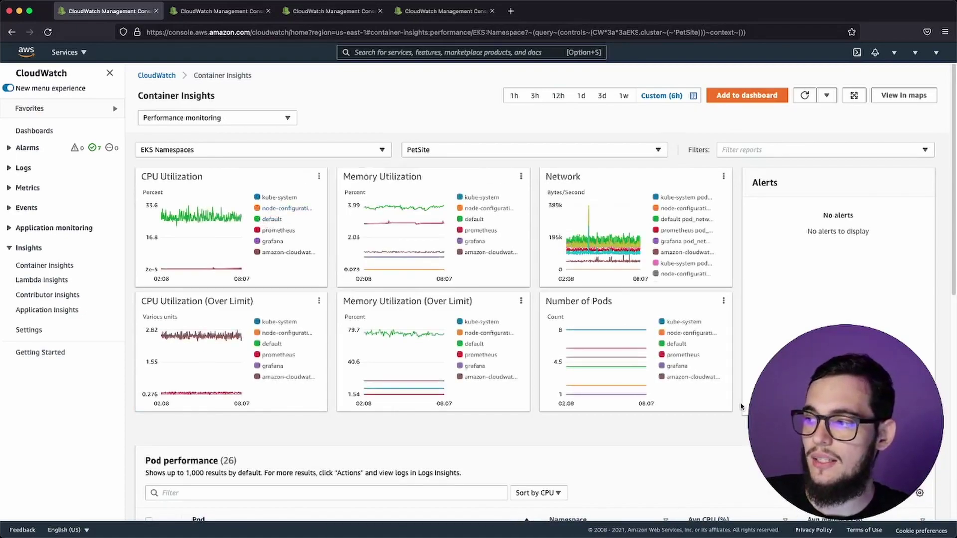
pyautogui.scroll(-10, 615, 396)
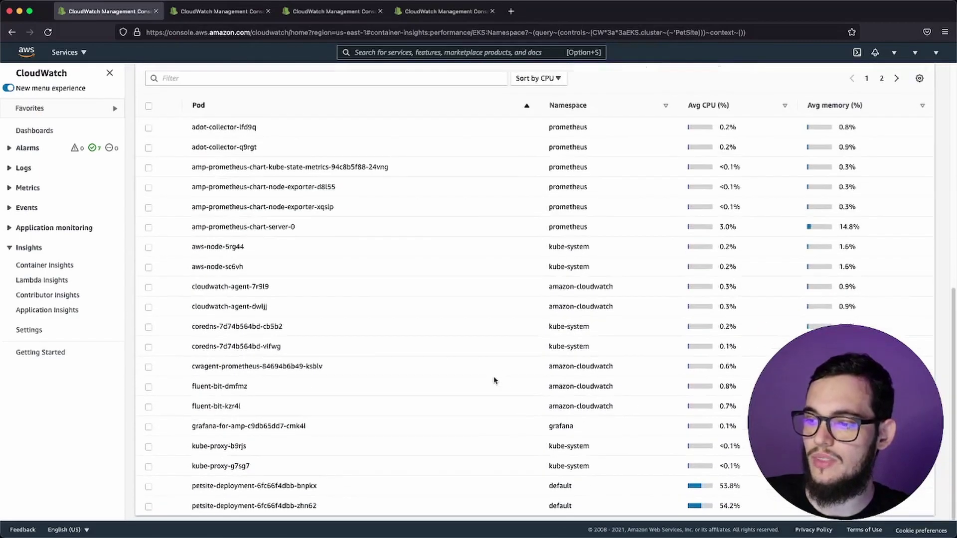
pyautogui.moveTo(186, 121); pyautogui.dragTo(290, 292)
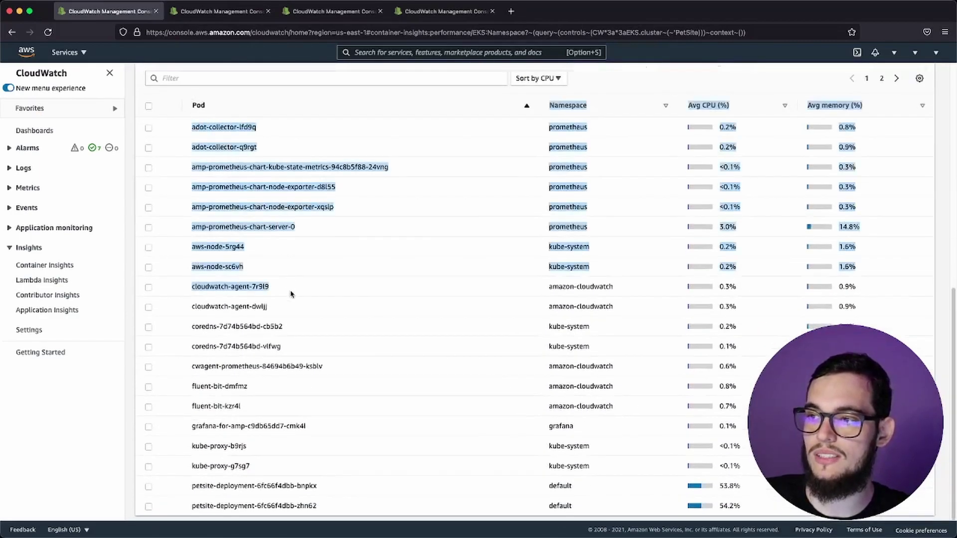
pyautogui.scroll(1, 288, 294)
pyautogui.scroll(8, 288, 294)
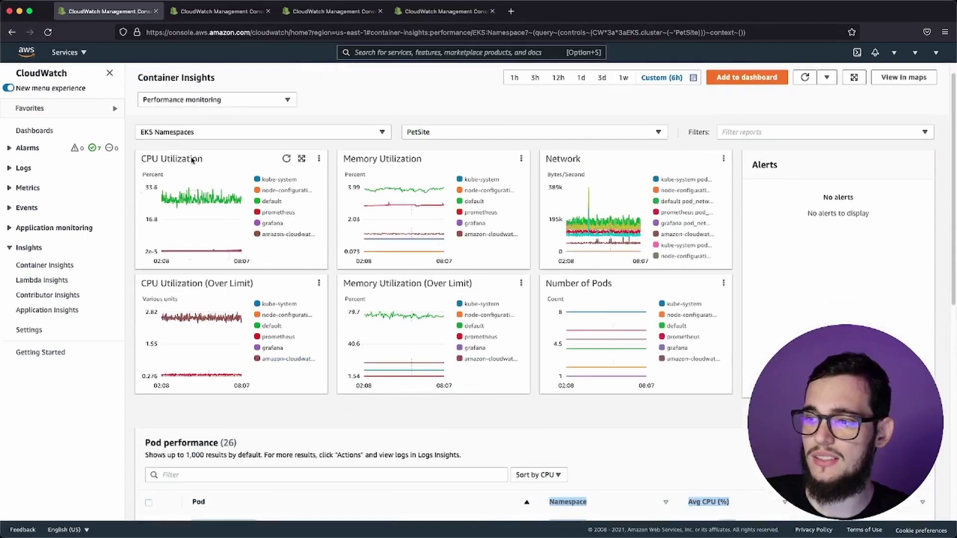